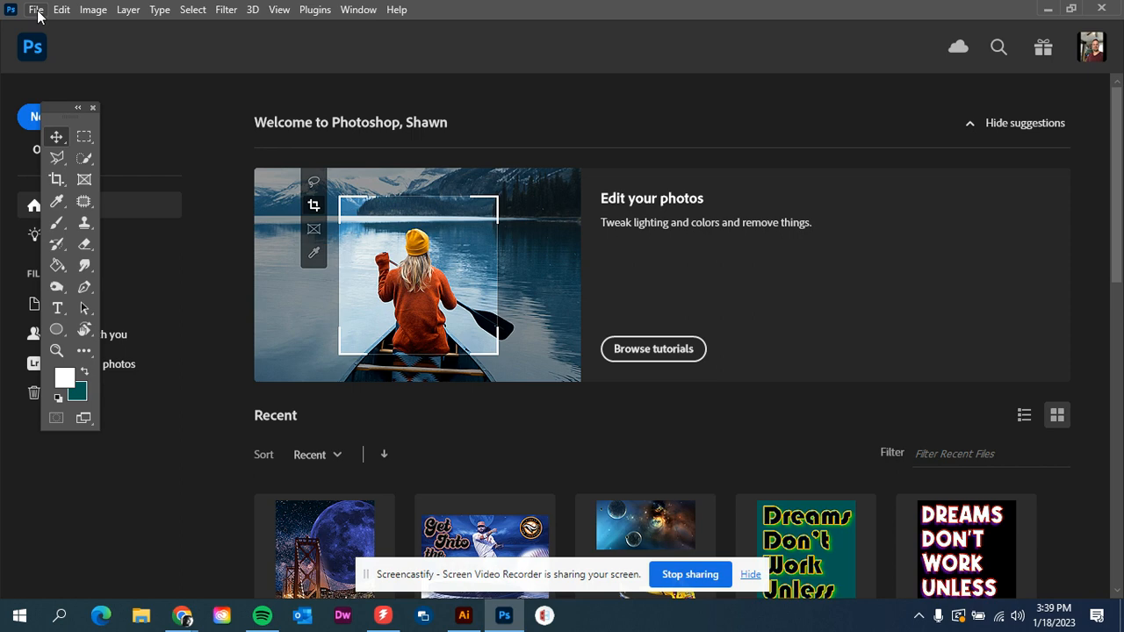
- Create a new Letter print document, 8.5 x 11 inches at 300 ppi, with a transparent background
click(36, 10)
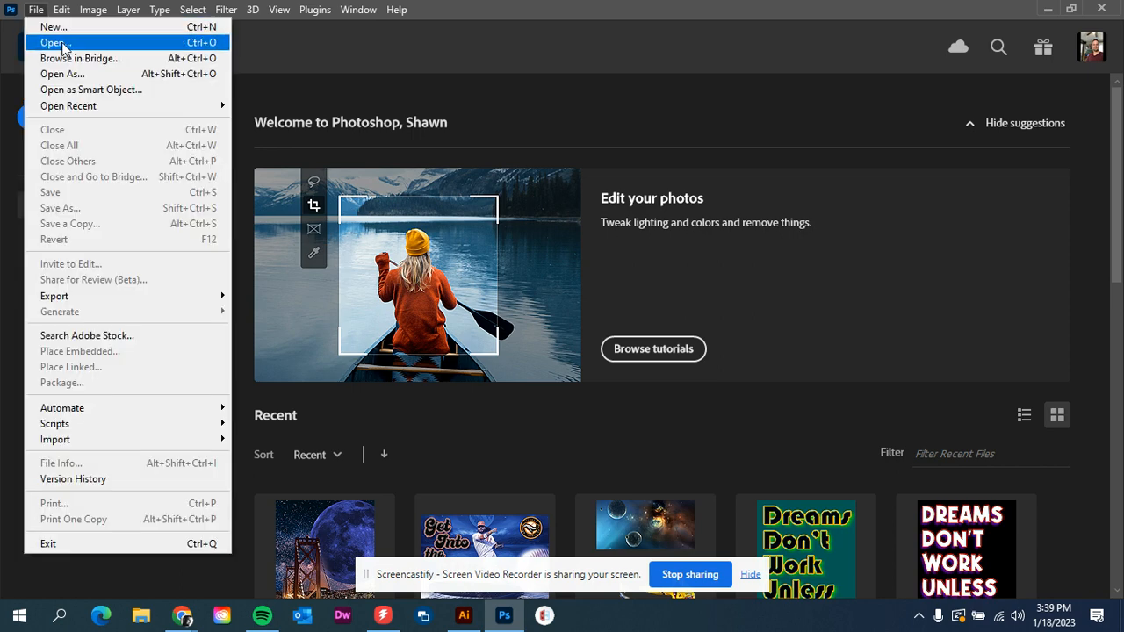
click(67, 31)
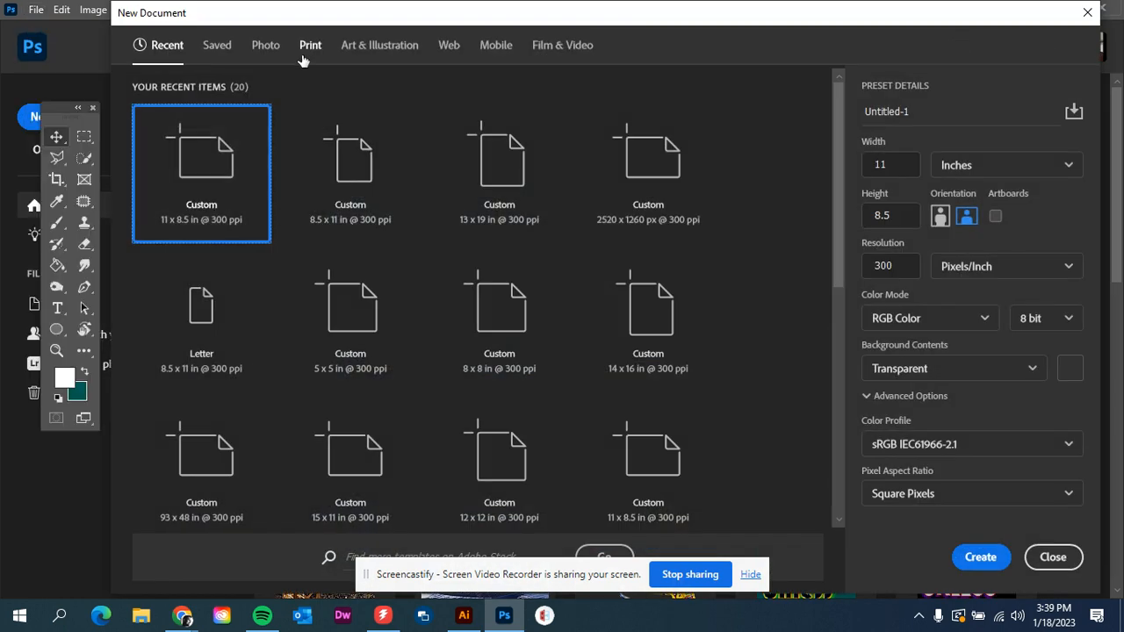
click(310, 48)
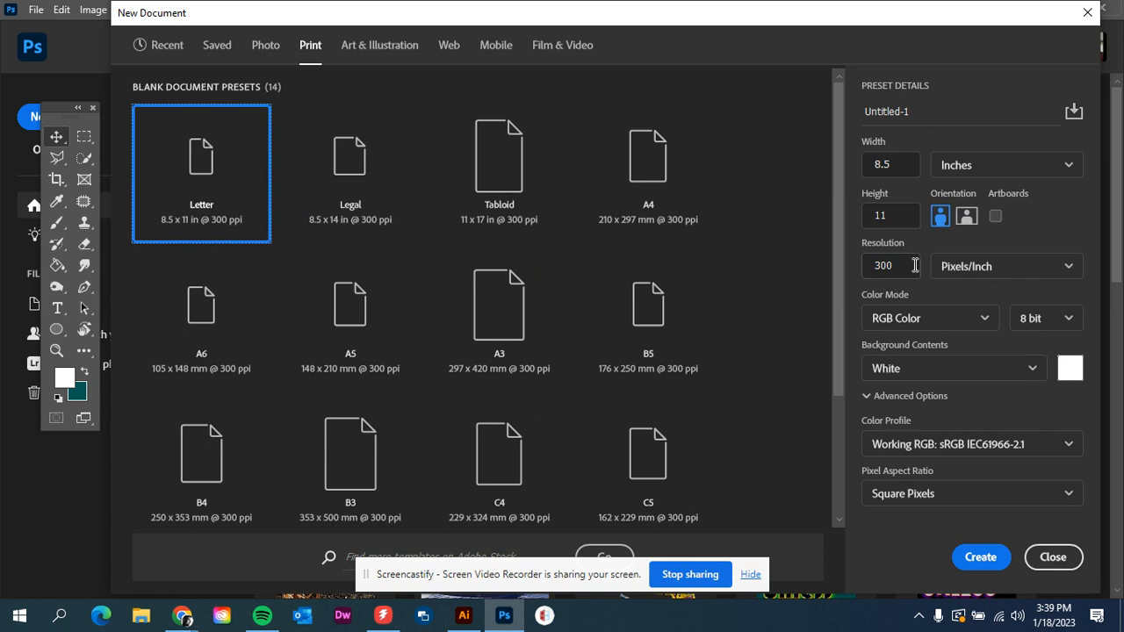
click(917, 373)
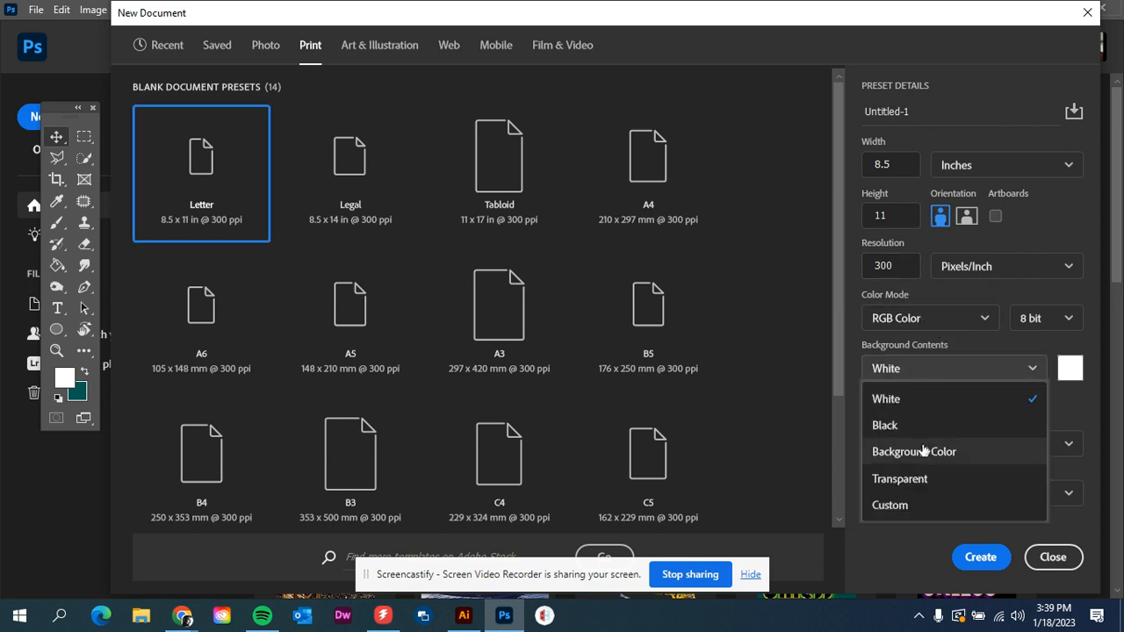
click(910, 481)
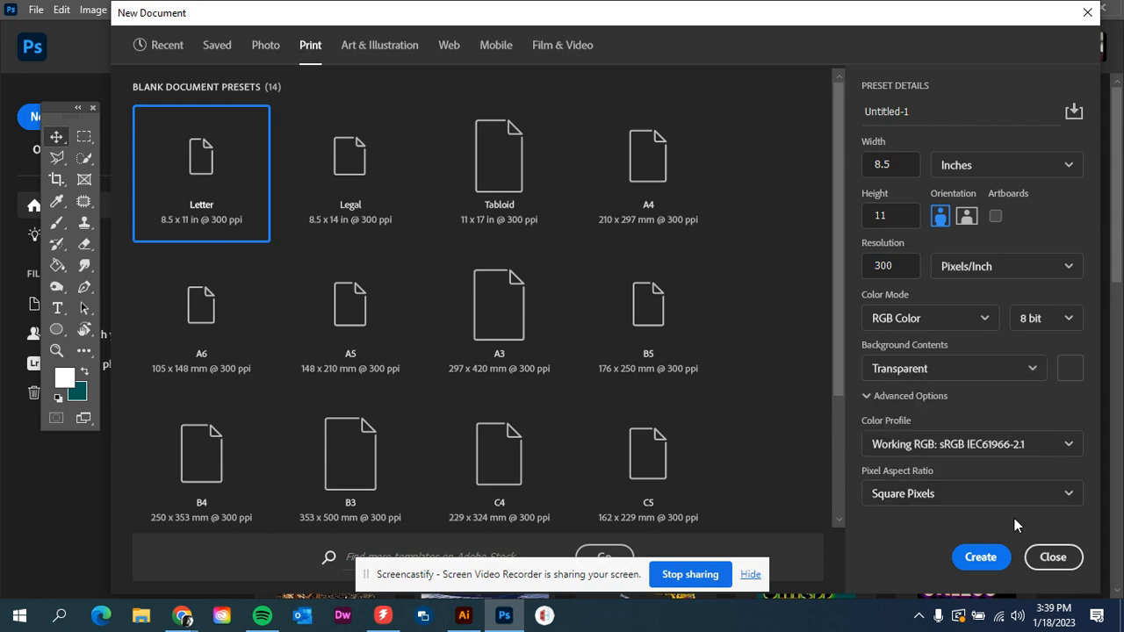
click(995, 564)
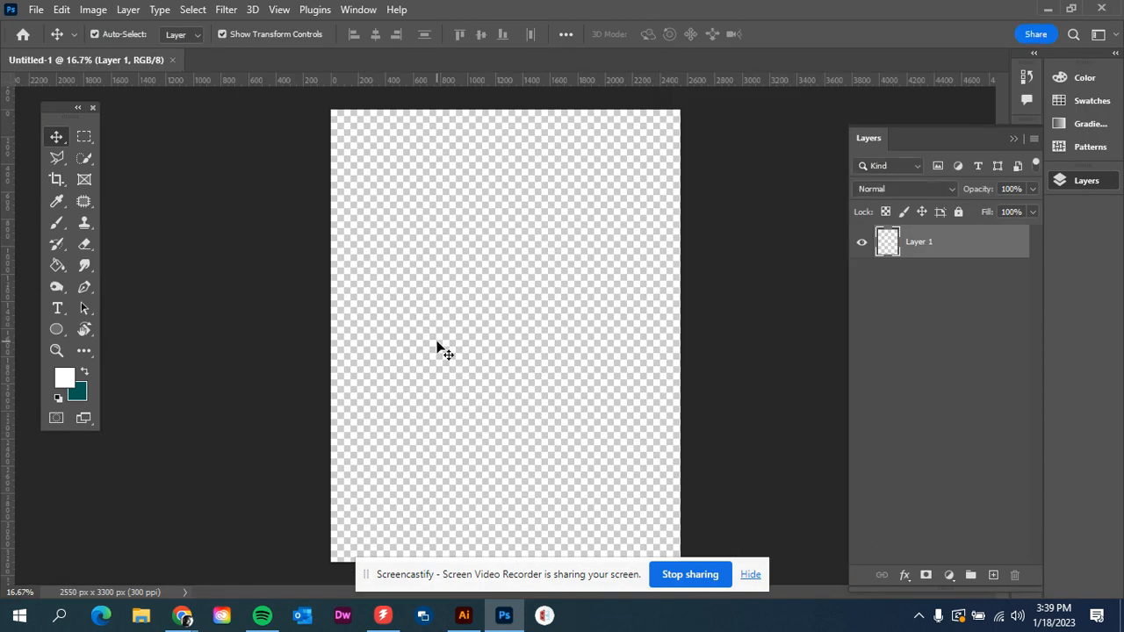
- Place the image jordan-opel-ybLtRkjHprE-unsplash.jpg embedded into the document and commit it
click(752, 578)
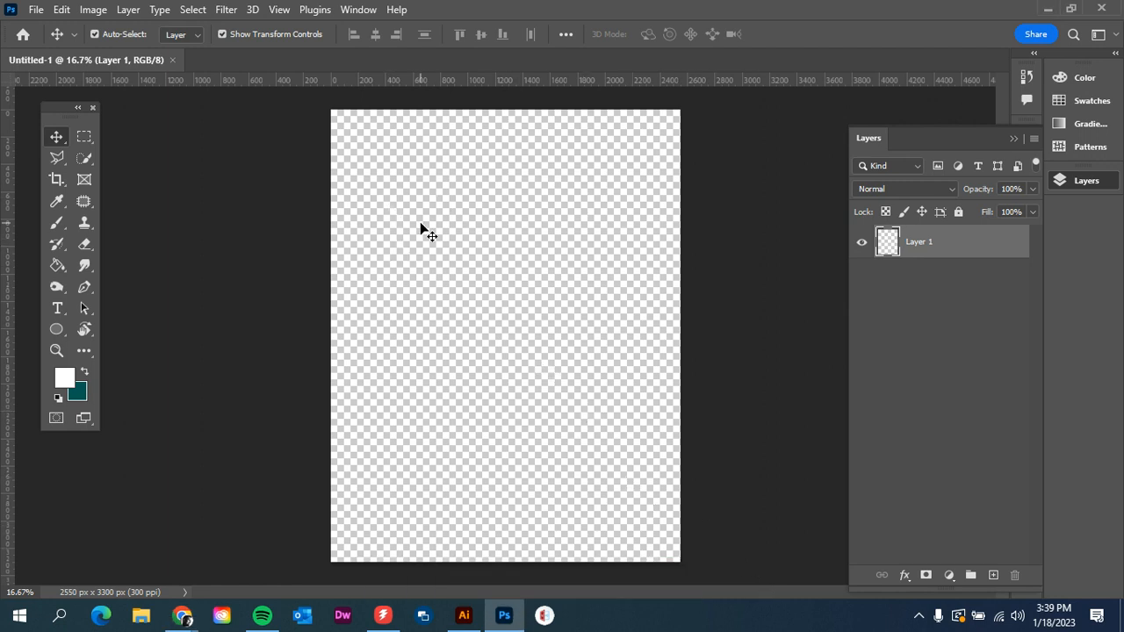
click(37, 10)
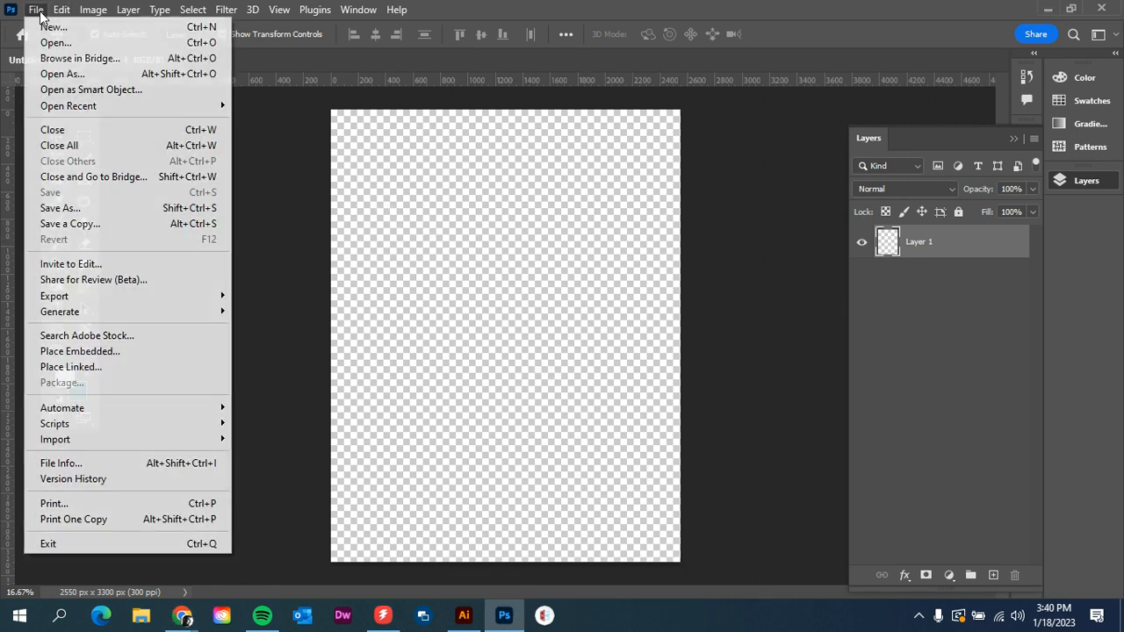
click(81, 353)
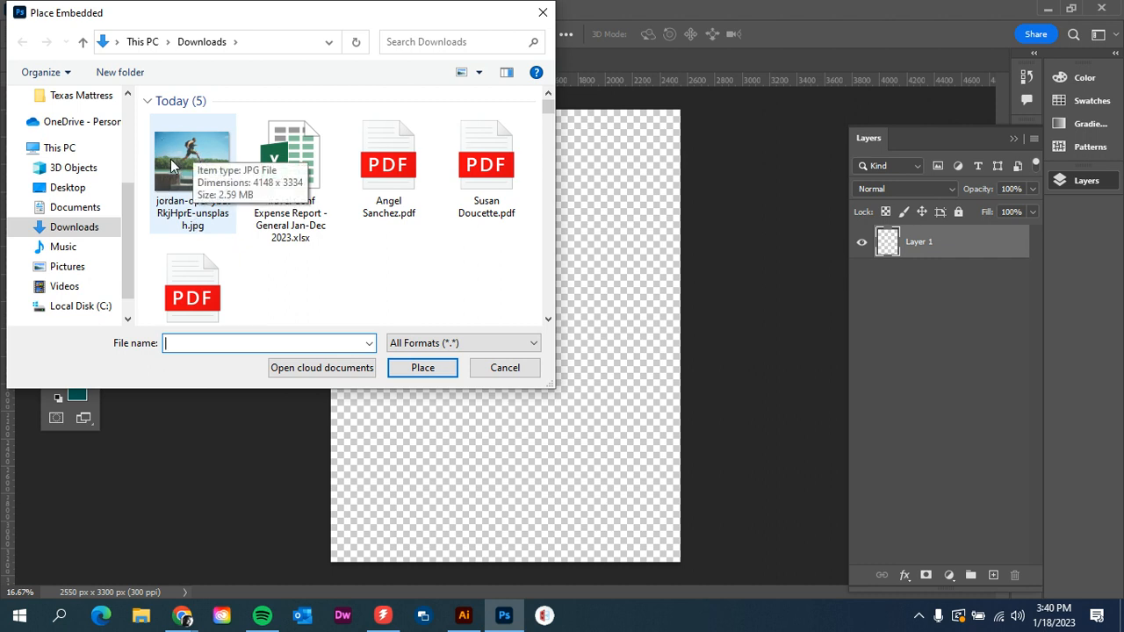
click(173, 158)
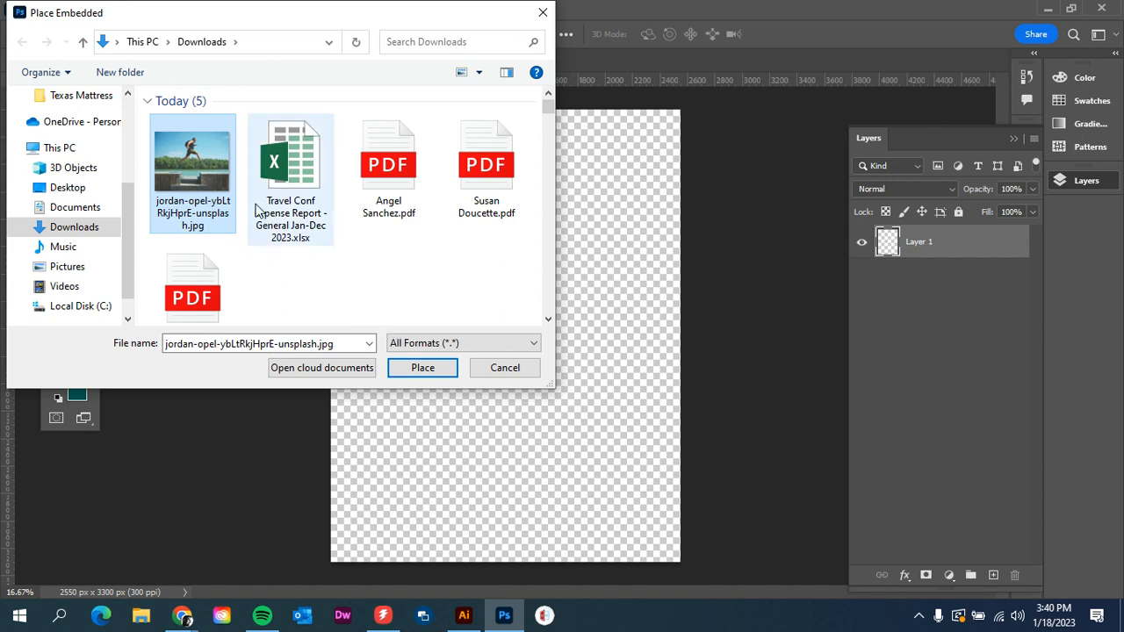
click(435, 371)
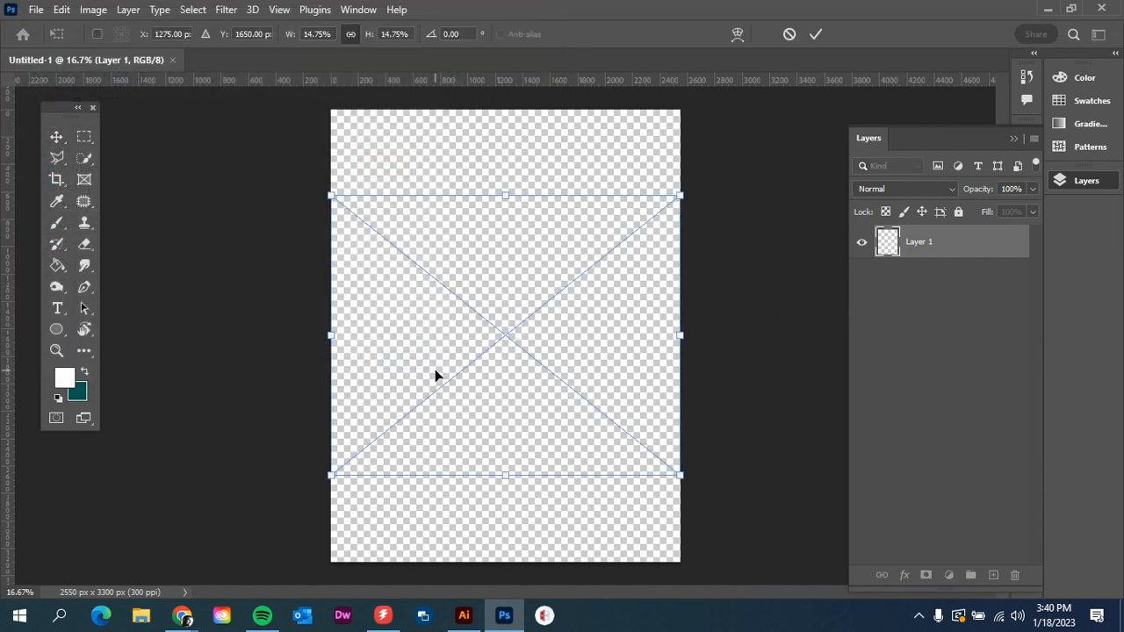
key(Return)
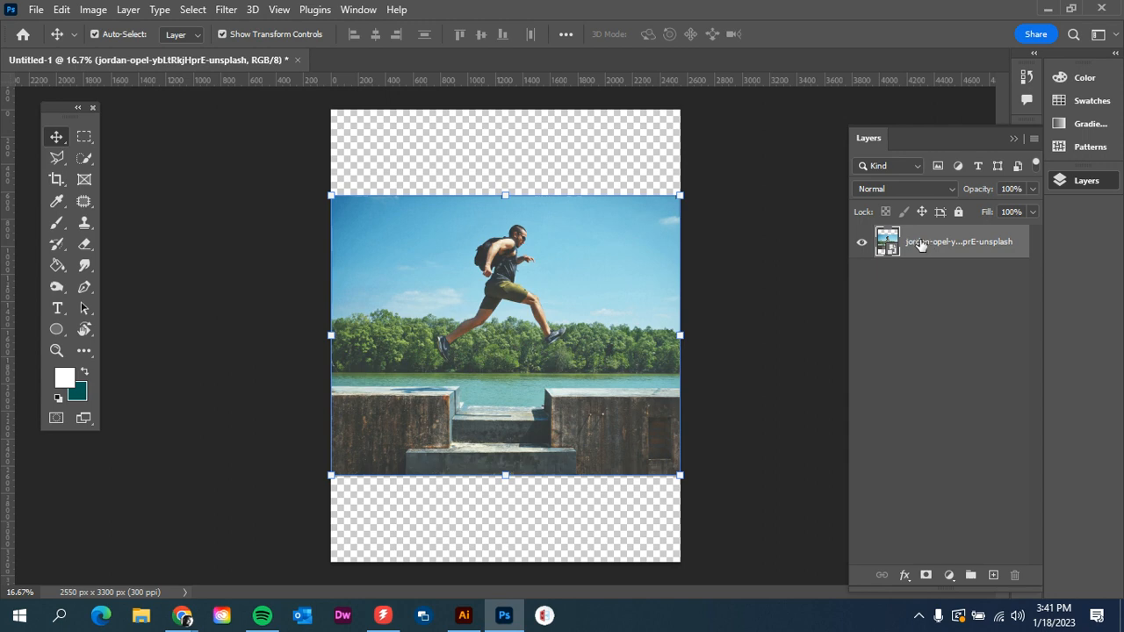
- Rasterize the placed image layer
right_click(921, 246)
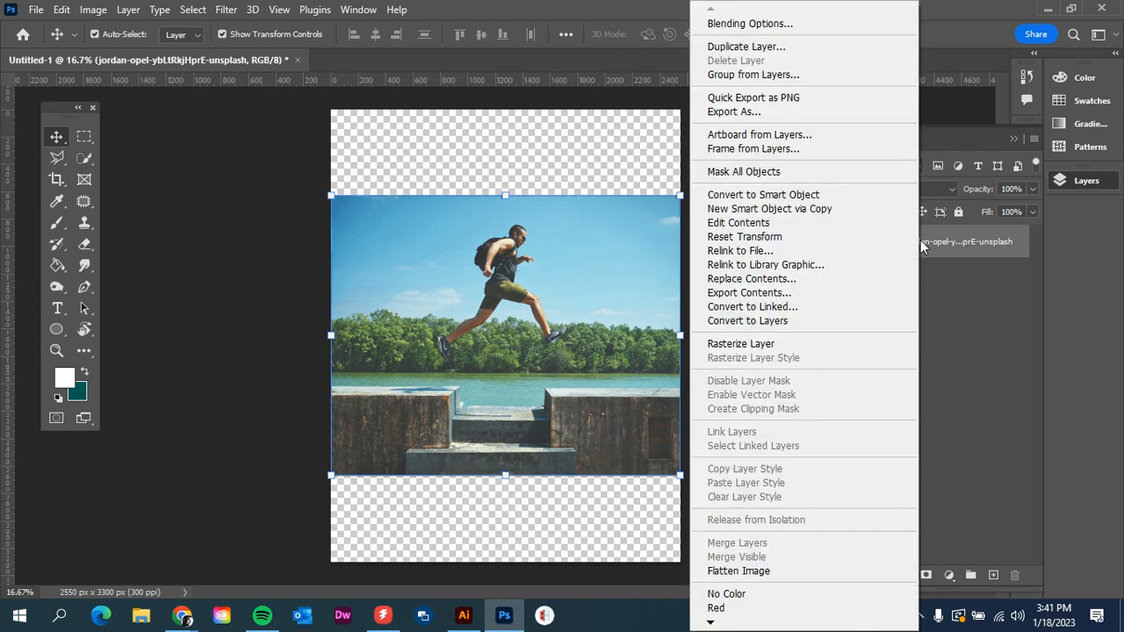
click(957, 251)
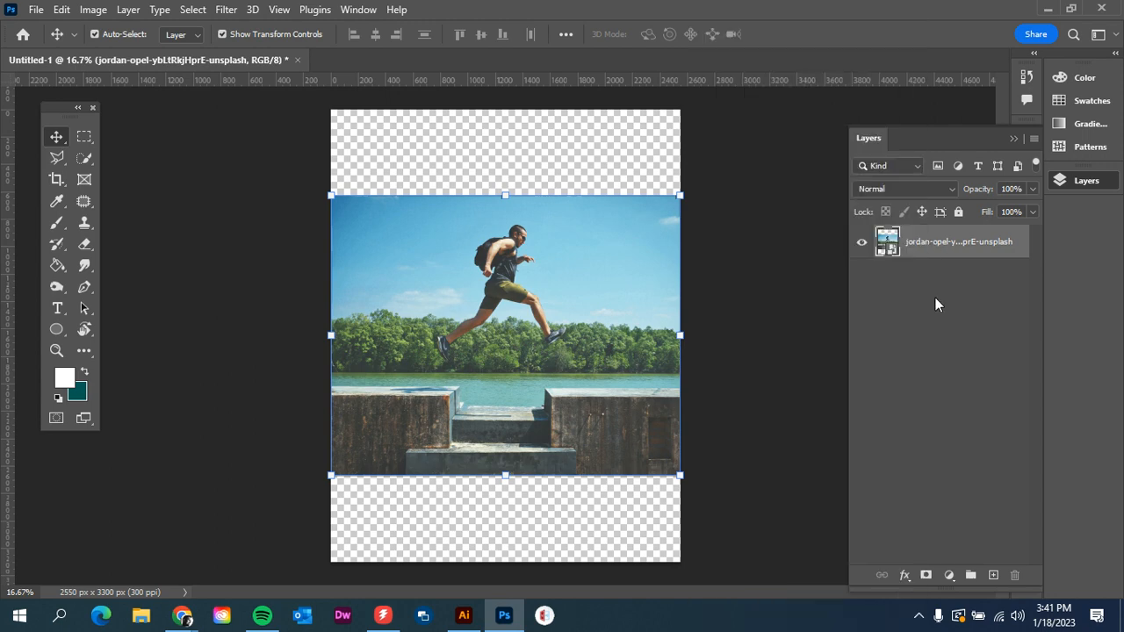
right_click(963, 248)
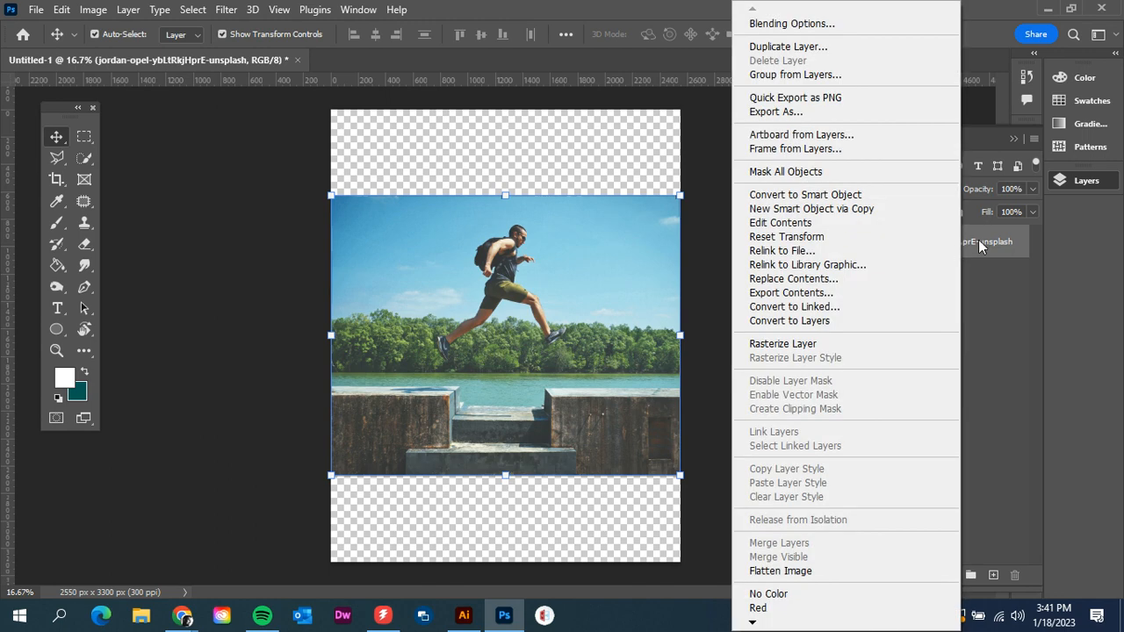
click(849, 344)
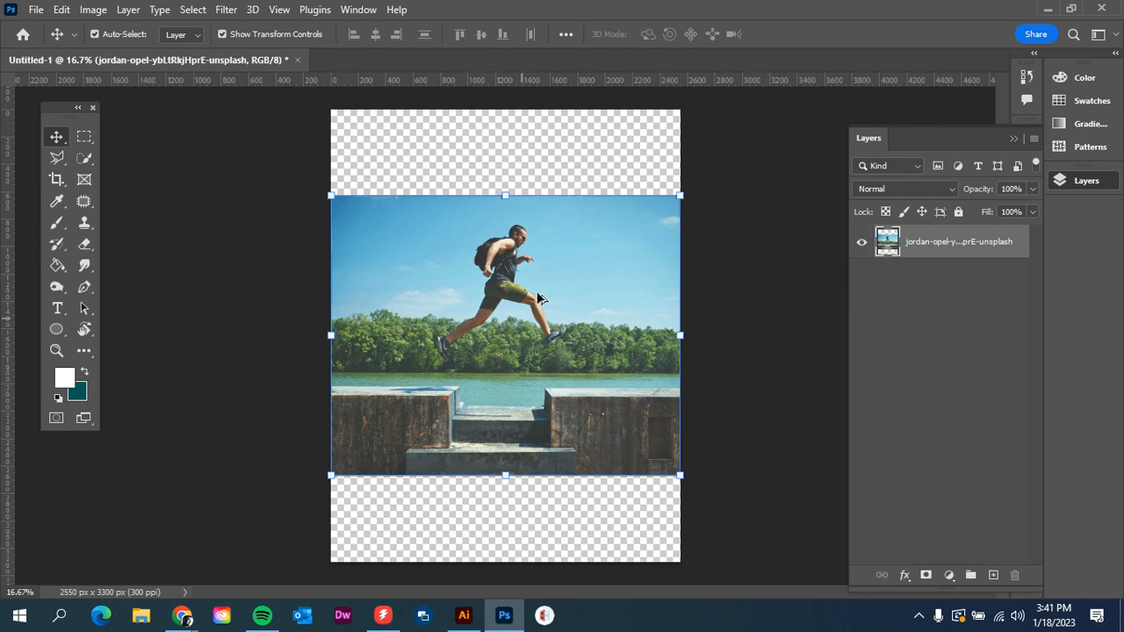
- Select the jumping man with Select Subject
scroll(542, 275, up, 1)
scroll(531, 286, down, 2)
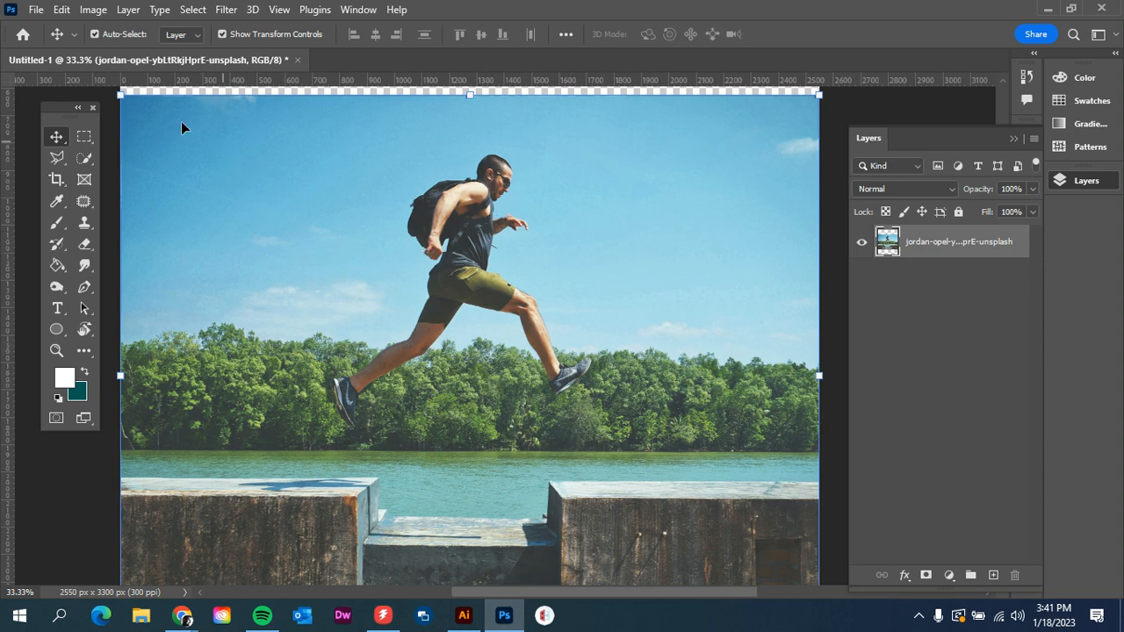
click(190, 10)
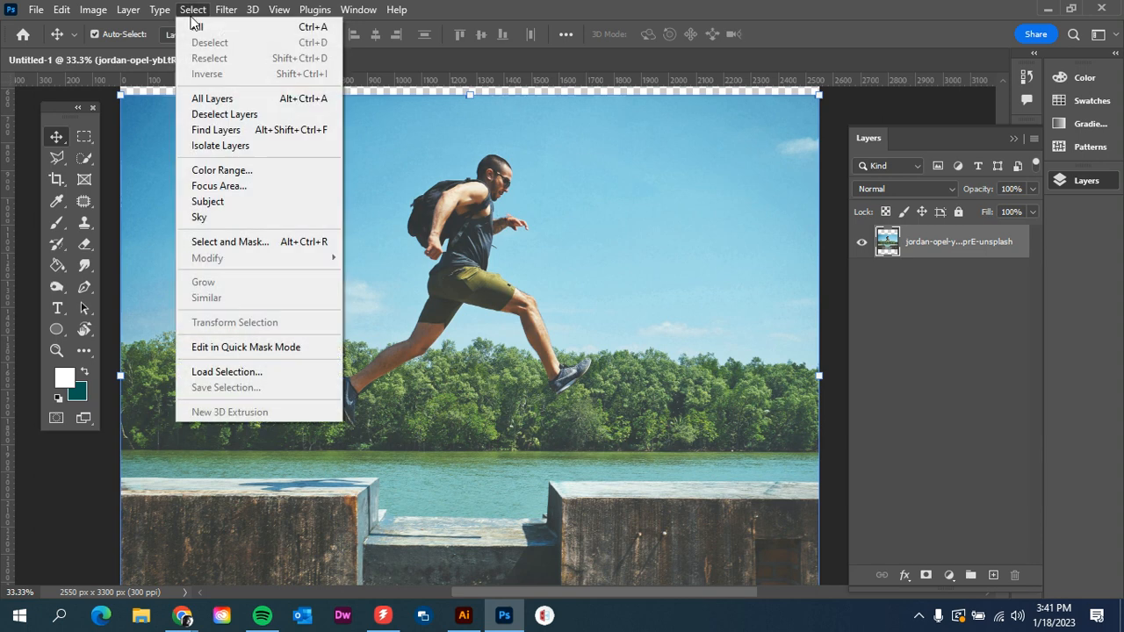
click(208, 201)
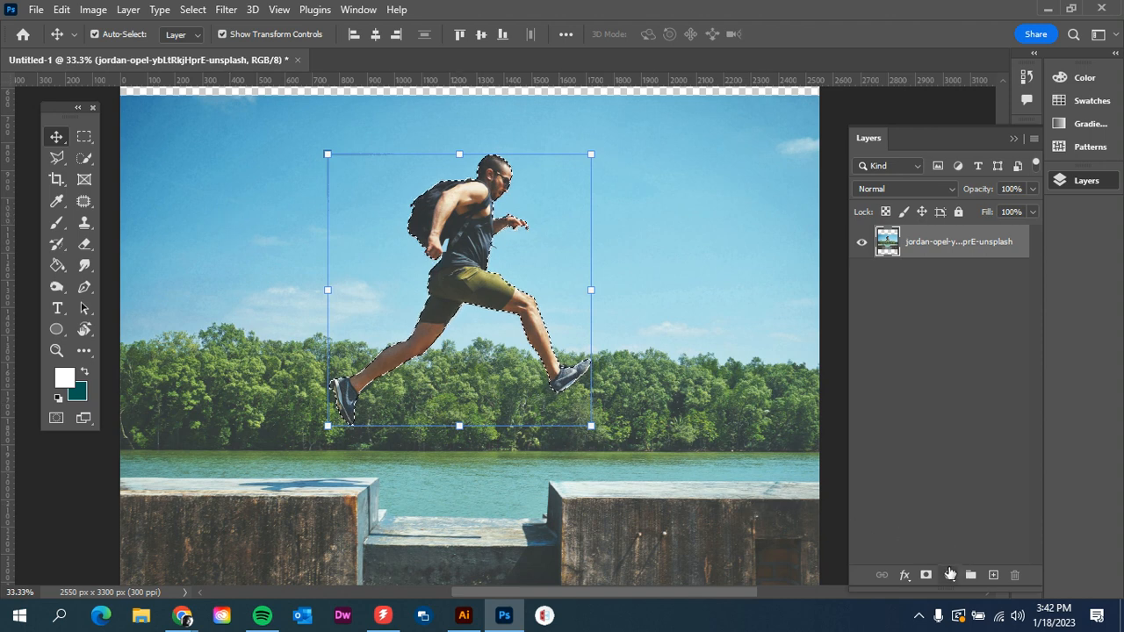
- Add a layer mask from the subject selection, then delete the layer mask
click(926, 575)
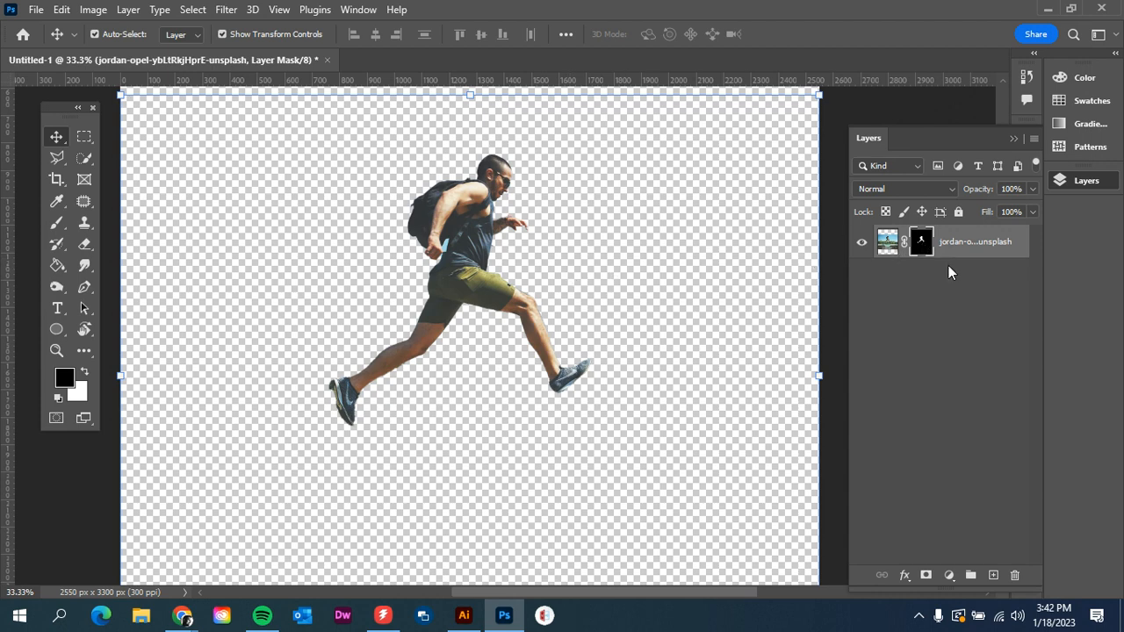
right_click(926, 245)
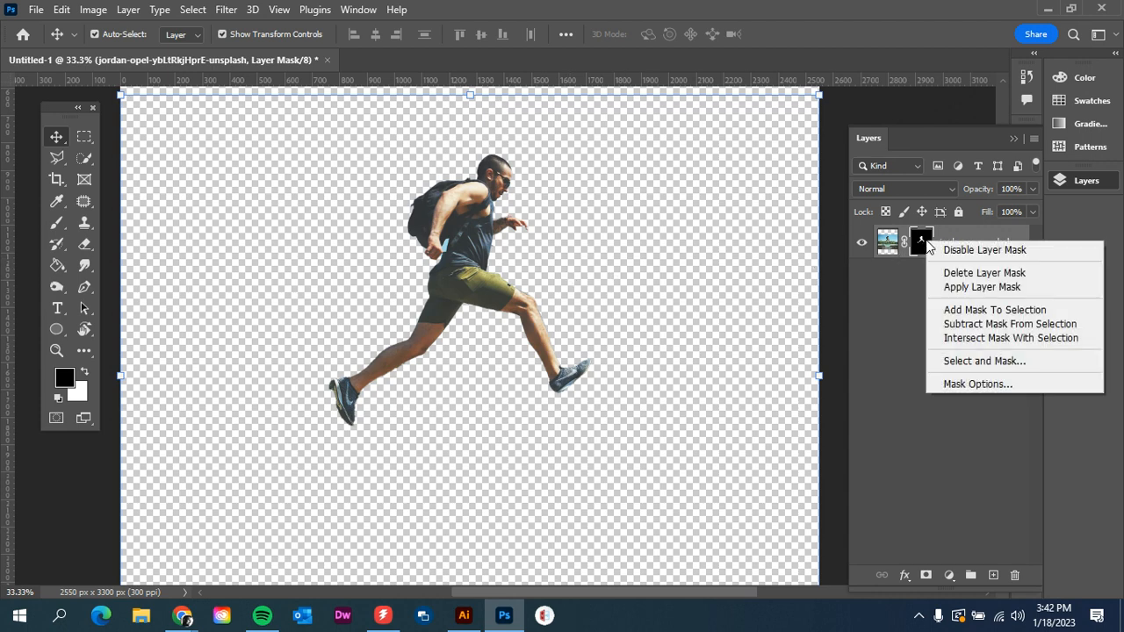
click(953, 275)
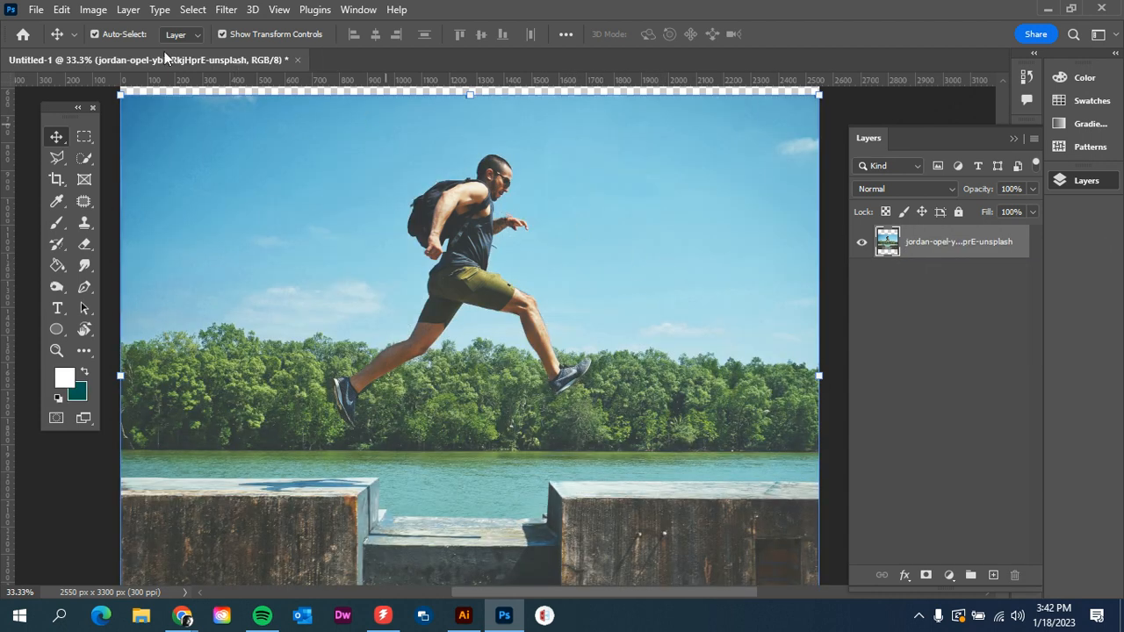
- Select the subject again and expand the selection by 15 pixels
click(192, 11)
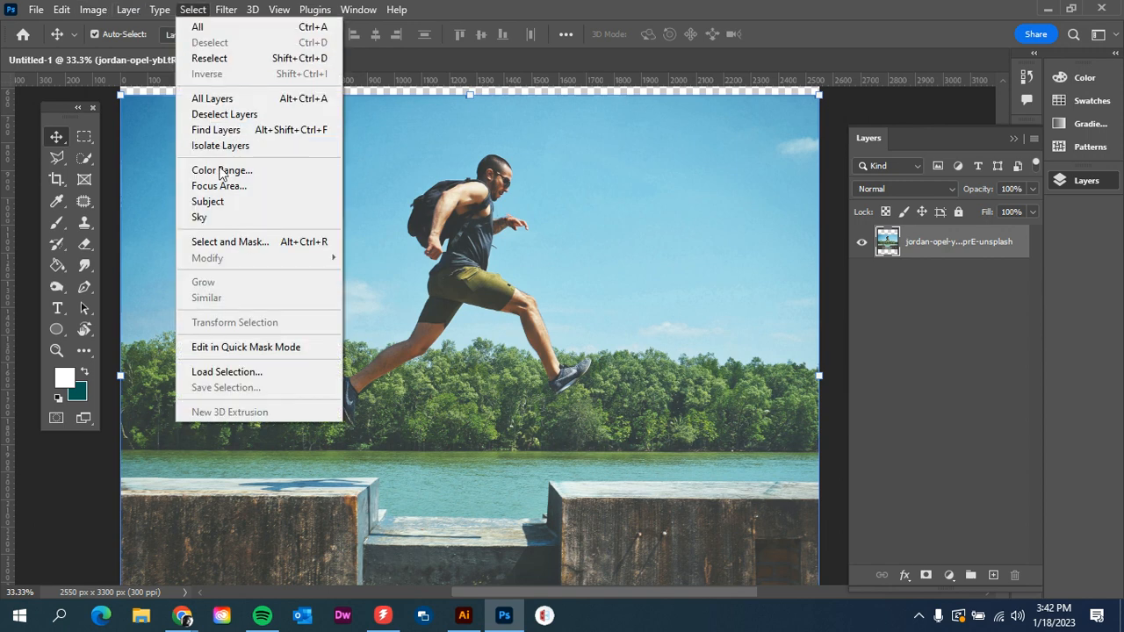
click(220, 201)
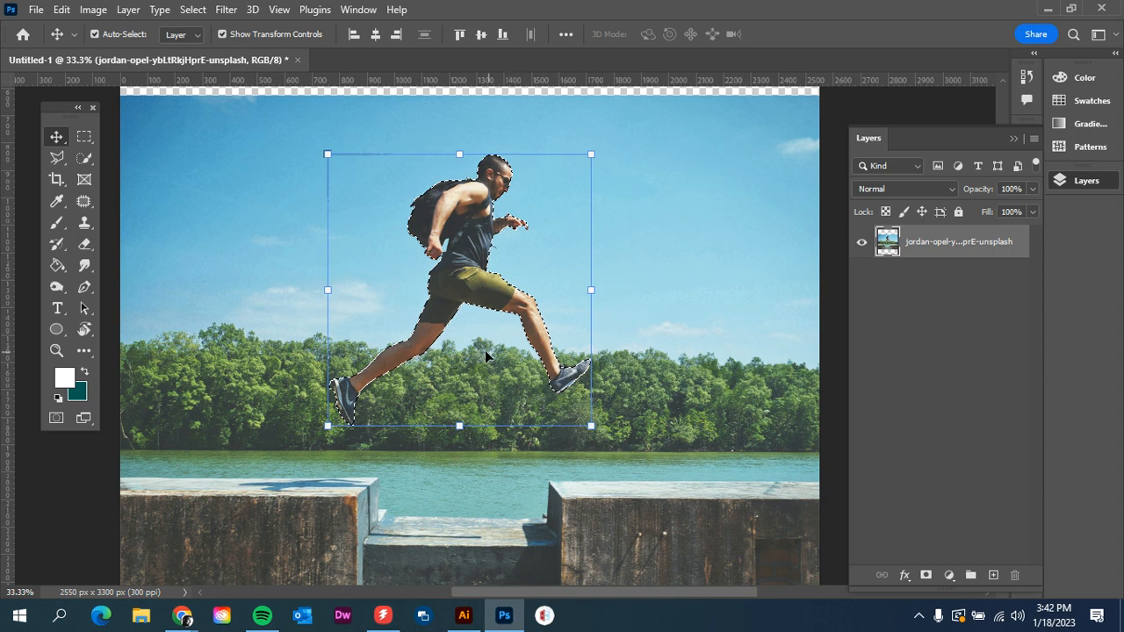
click(193, 11)
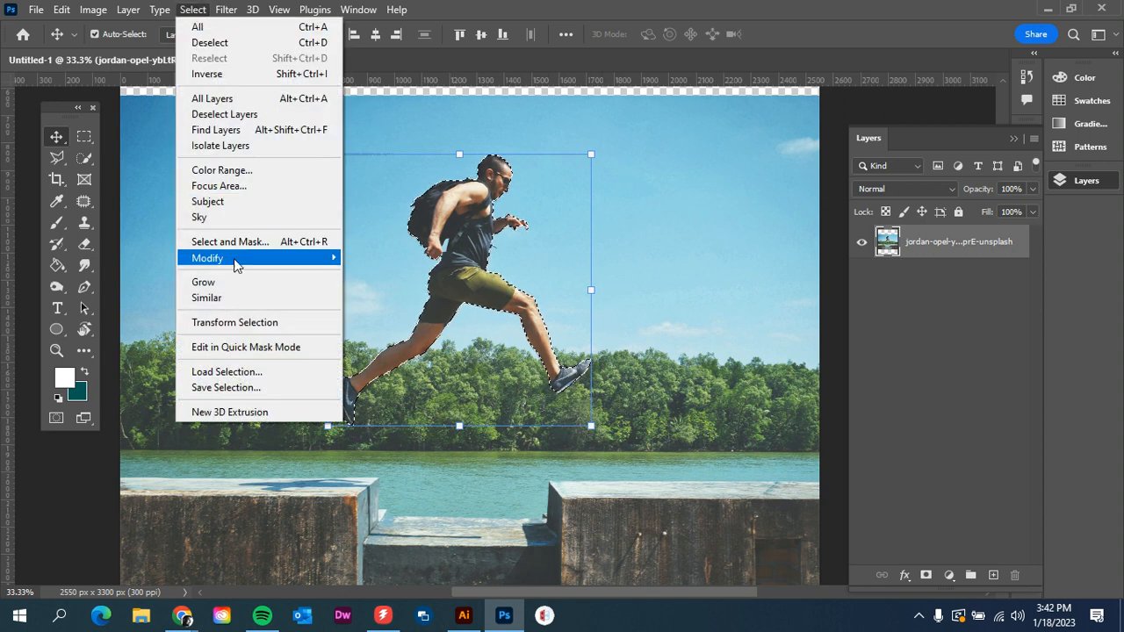
mouse_move(233, 264)
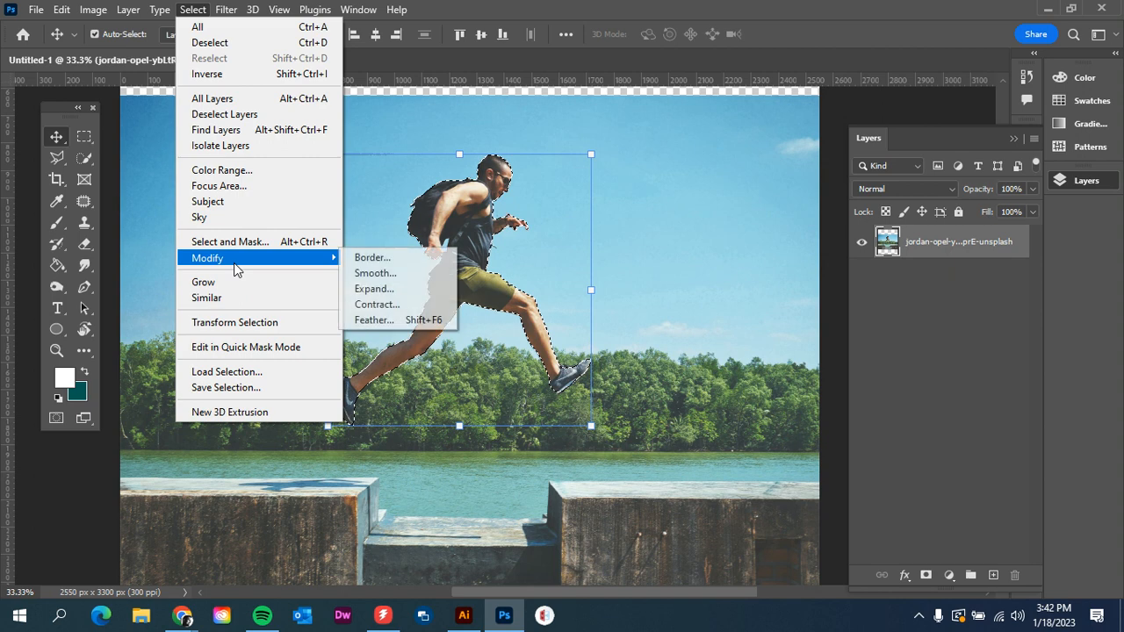
click(368, 293)
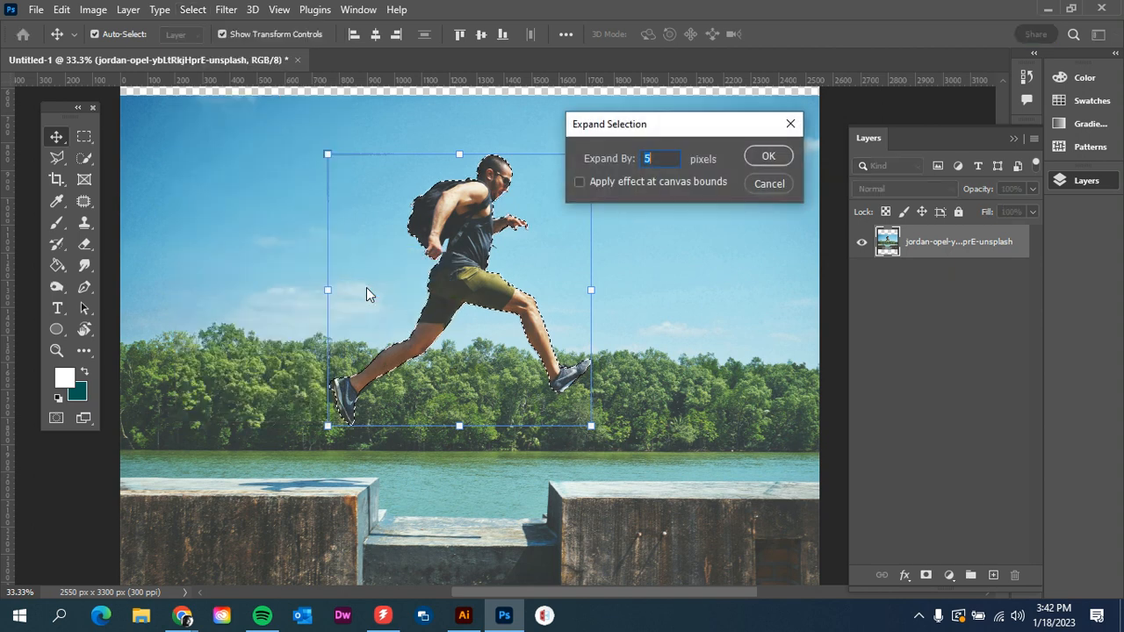
text(15)
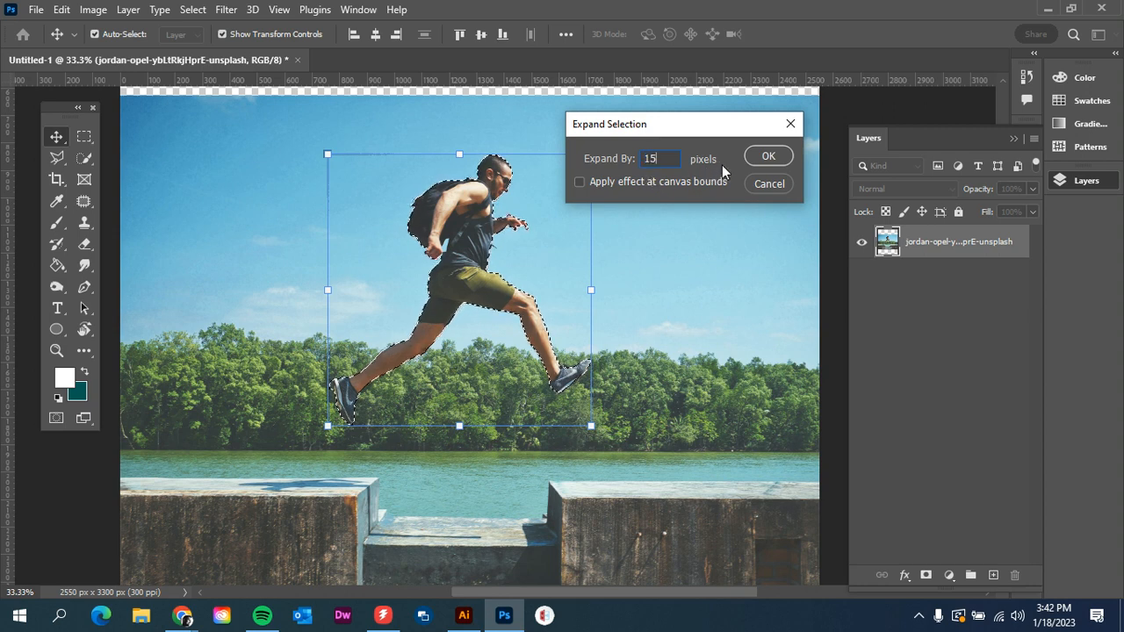
click(766, 159)
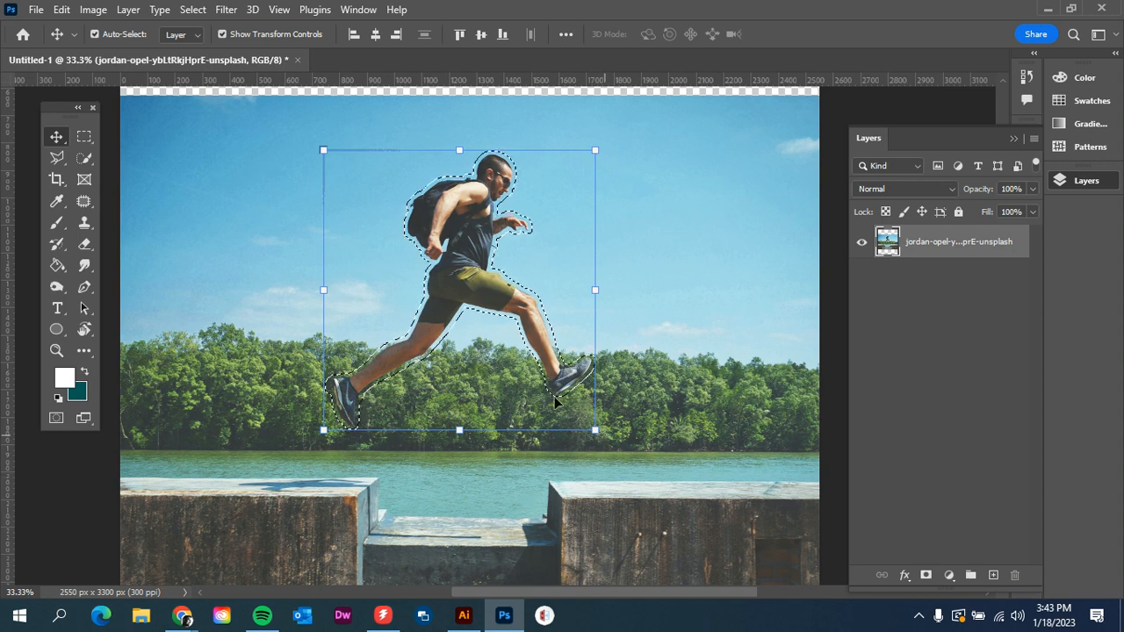
- Open Content-Aware Fill for the selection and clear the automatic sampling area
click(61, 10)
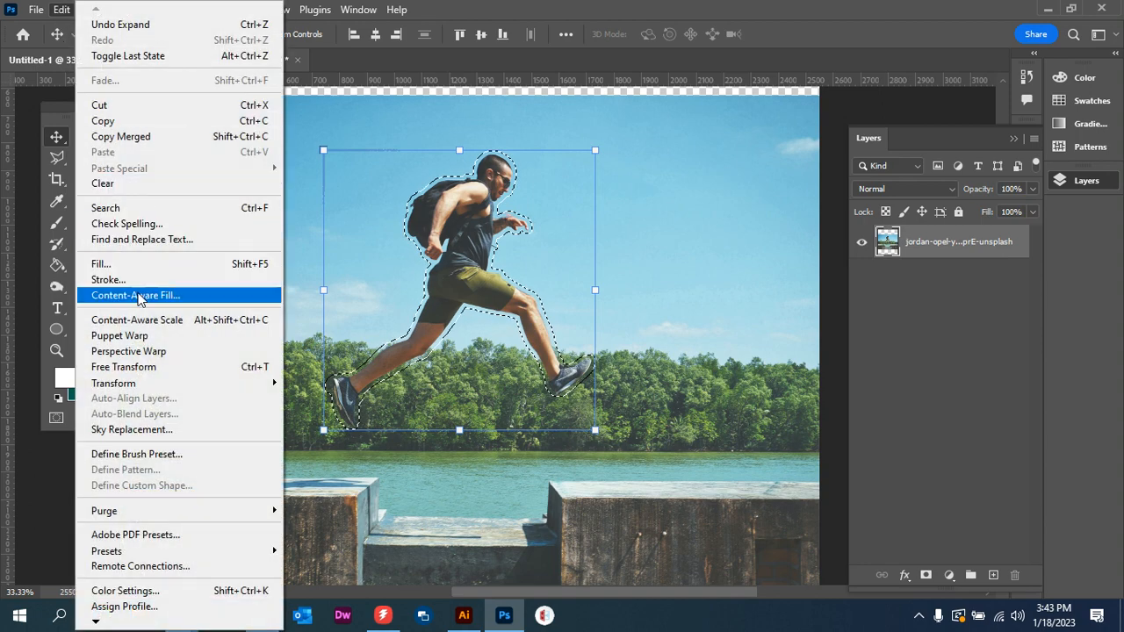
click(137, 296)
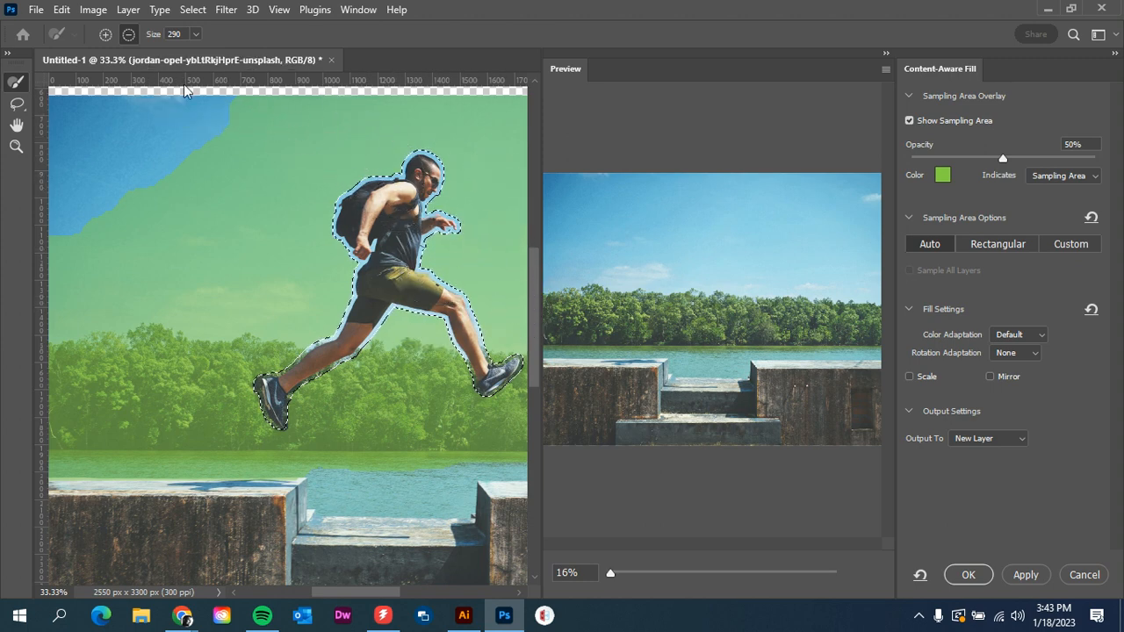
click(253, 126)
mouse_move(187, 180)
mouse_down()
mouse_move(359, 137)
mouse_move(314, 260)
mouse_move(174, 386)
mouse_move(170, 369)
mouse_move(364, 377)
mouse_move(492, 447)
mouse_move(520, 192)
mouse_move(519, 230)
mouse_move(334, 71)
mouse_move(201, 292)
mouse_move(70, 471)
mouse_move(118, 359)
mouse_move(231, 296)
mouse_move(465, 606)
mouse_move(417, 450)
mouse_move(289, 460)
mouse_move(334, 394)
mouse_move(501, 377)
mouse_move(530, 348)
mouse_move(447, 118)
mouse_move(359, 188)
mouse_move(238, 132)
mouse_move(406, 376)
mouse_move(627, 469)
mouse_up()
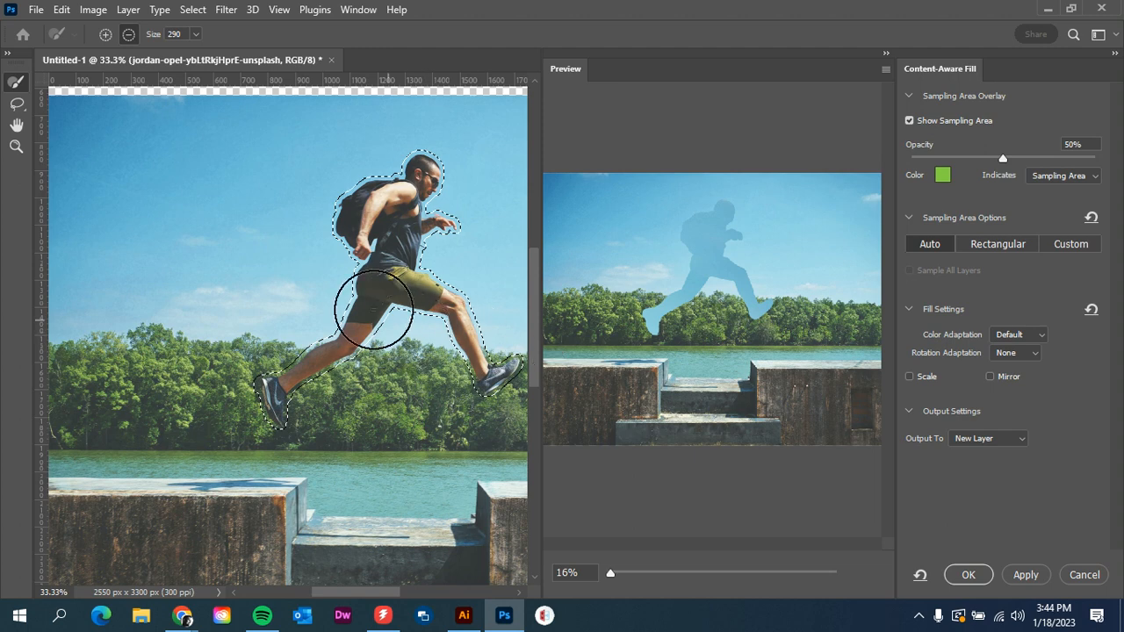
- Paint a new sampling area around the man's body with the add sampling brush
click(107, 37)
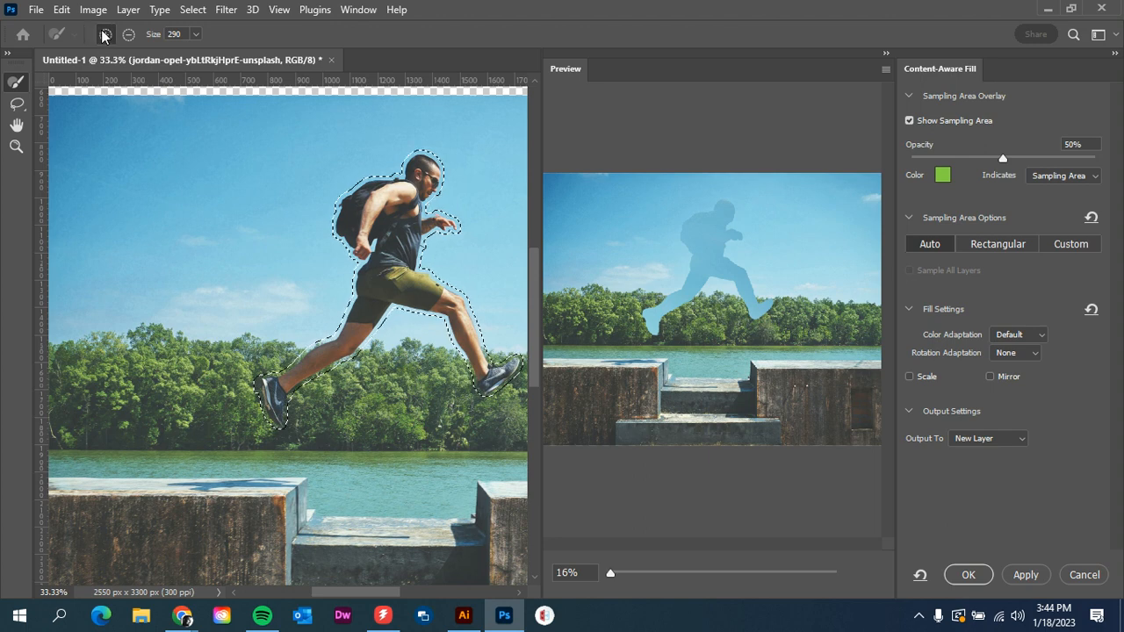
mouse_move(358, 278)
mouse_down()
mouse_move(266, 388)
mouse_move(364, 320)
mouse_up()
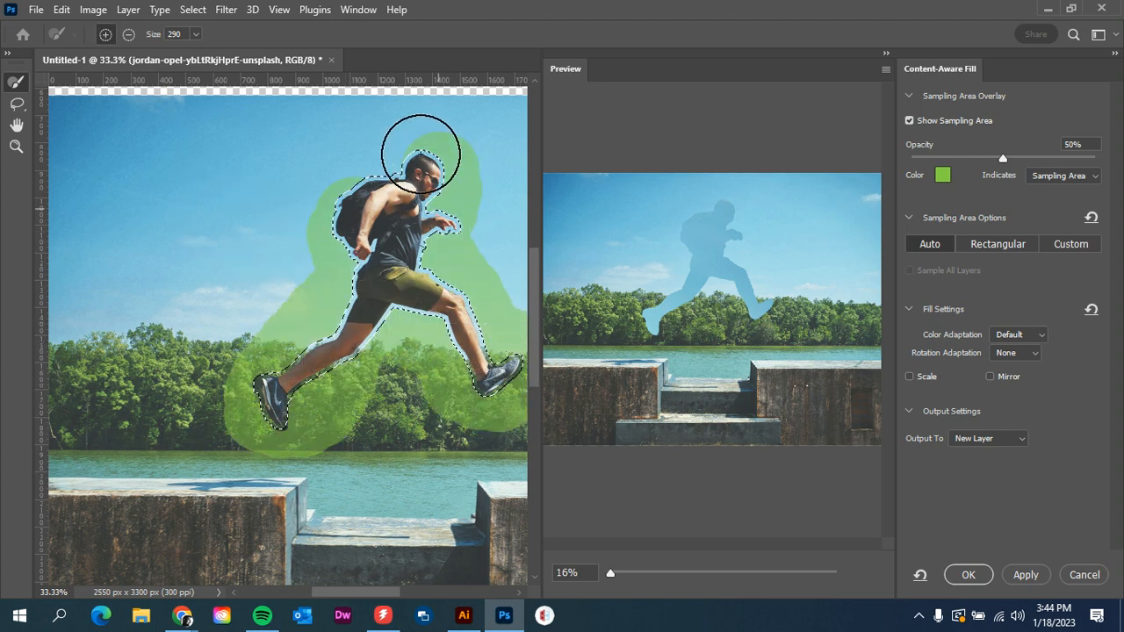
mouse_move(312, 219)
mouse_down()
mouse_move(223, 355)
mouse_move(148, 385)
mouse_move(80, 433)
mouse_move(186, 416)
mouse_move(259, 424)
mouse_move(147, 414)
mouse_move(355, 391)
mouse_move(455, 388)
mouse_move(372, 400)
mouse_move(505, 413)
mouse_move(349, 401)
mouse_move(302, 359)
mouse_move(213, 367)
mouse_move(292, 235)
mouse_move(432, 179)
mouse_move(540, 299)
mouse_move(530, 245)
mouse_move(489, 219)
mouse_move(462, 286)
mouse_up()
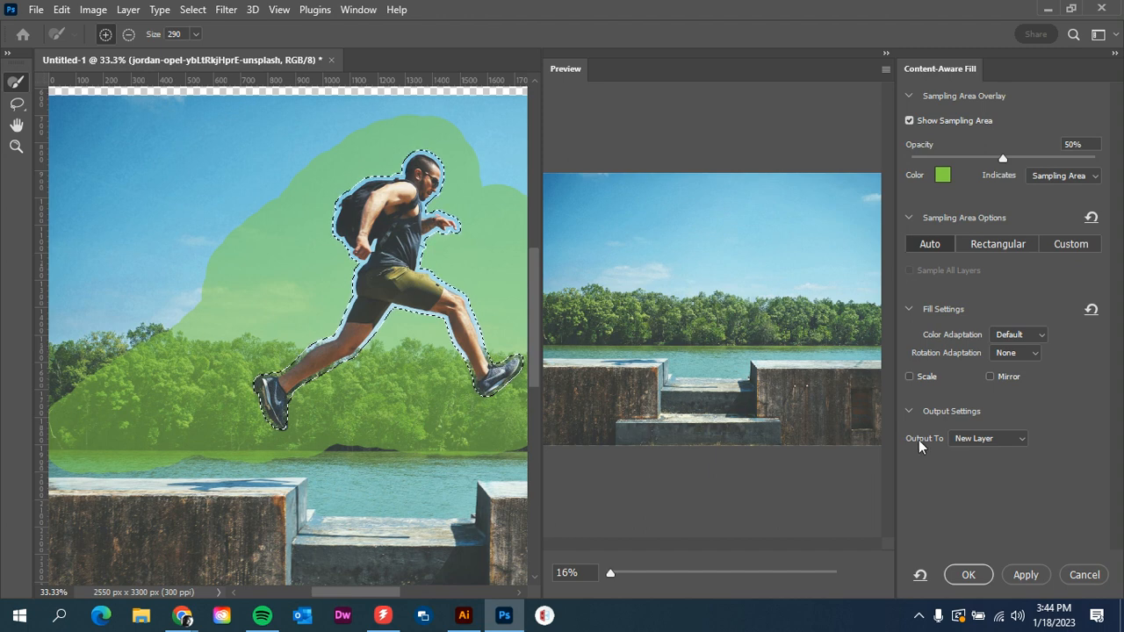
- Set the Content-Aware Fill output to a new layer and apply the fill
click(992, 438)
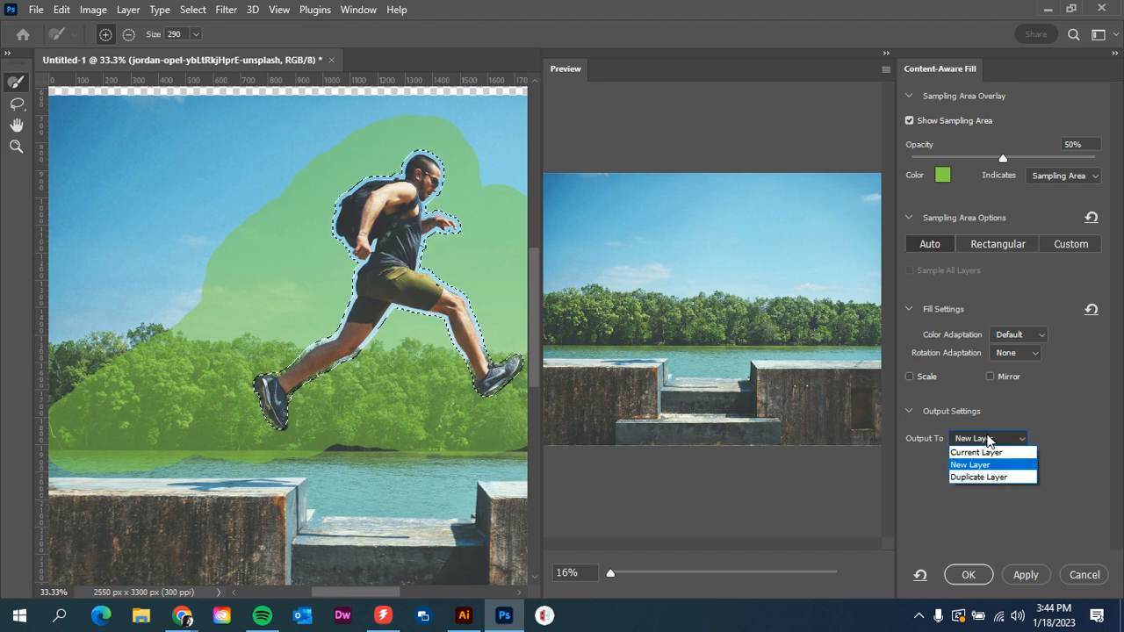
click(970, 466)
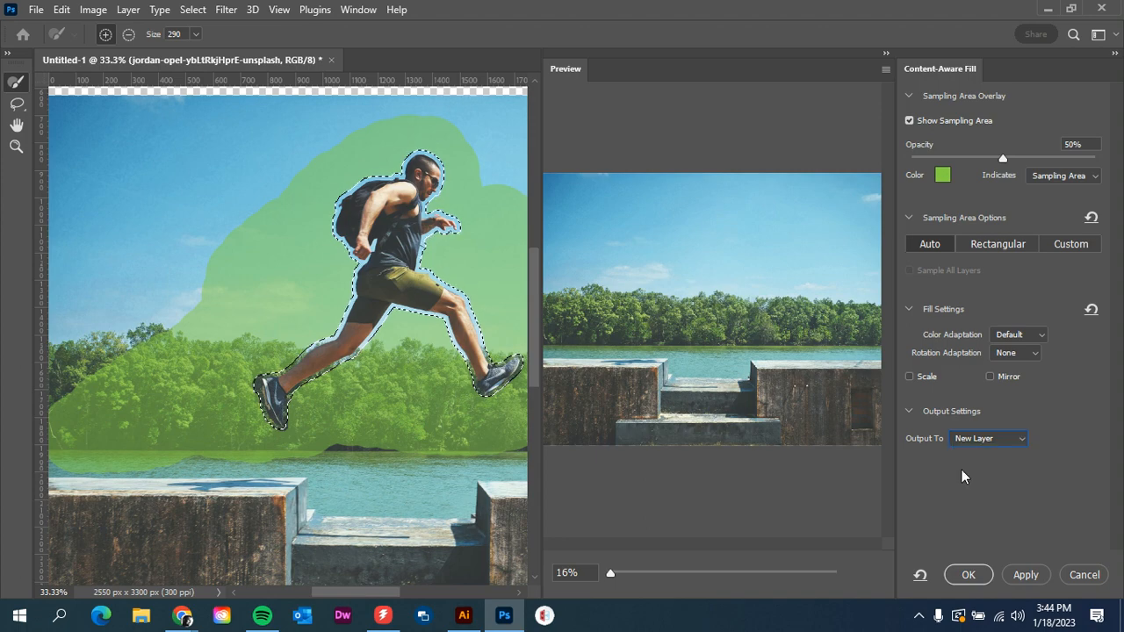
click(982, 562)
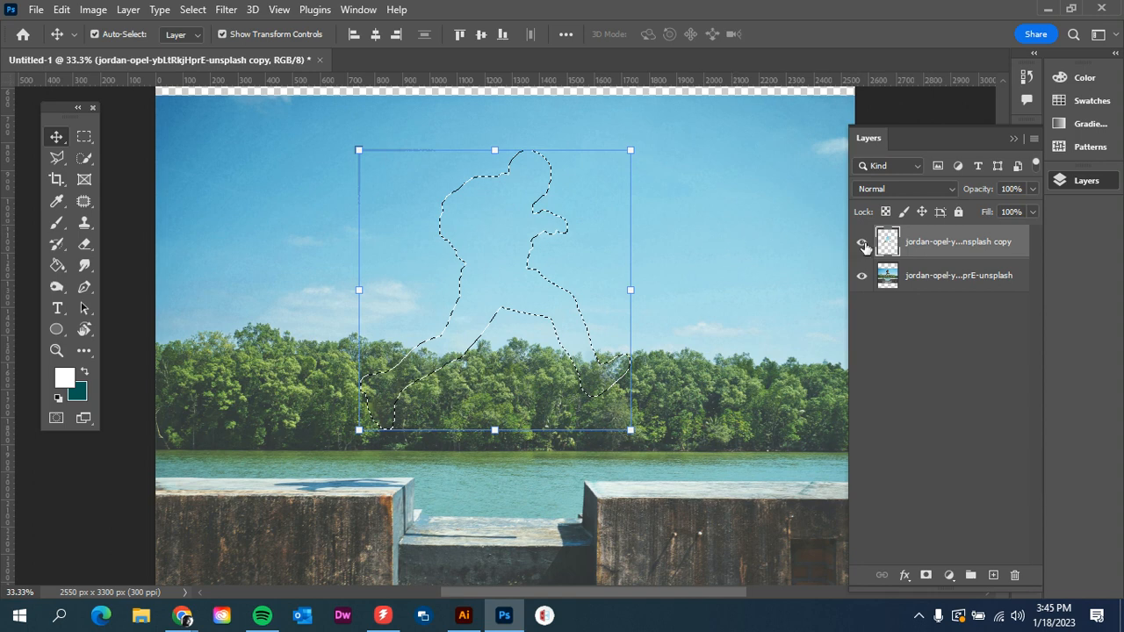
- Toggle the filled layer's visibility to compare the result, then deselect the selection
click(861, 242)
click(861, 242)
click(862, 242)
click(862, 242)
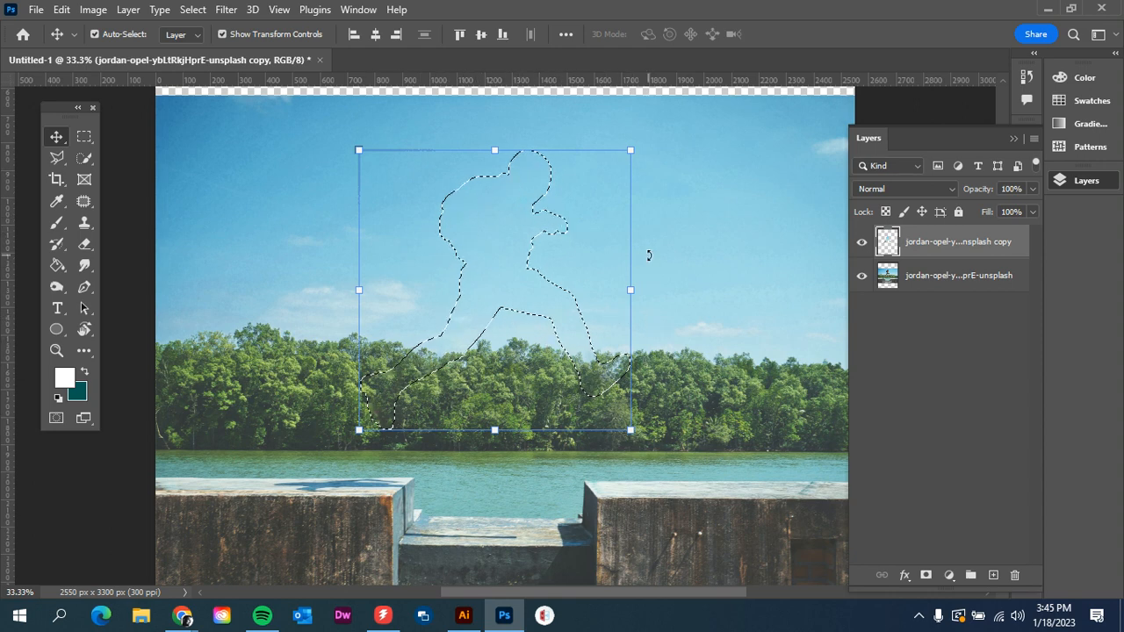
key(ctrl+d)
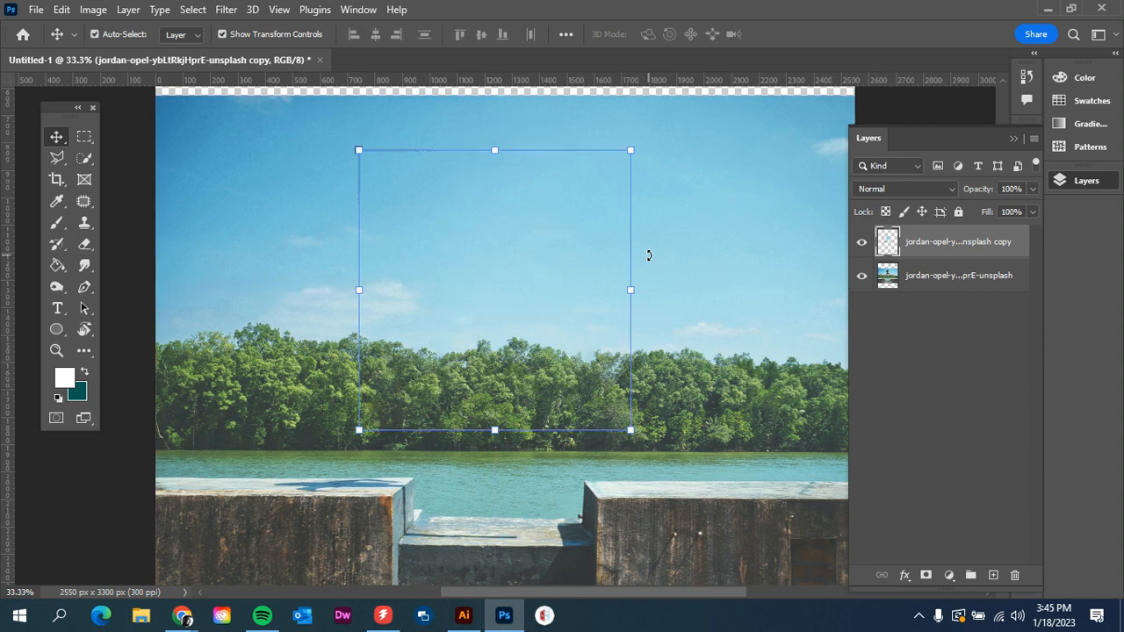
click(920, 352)
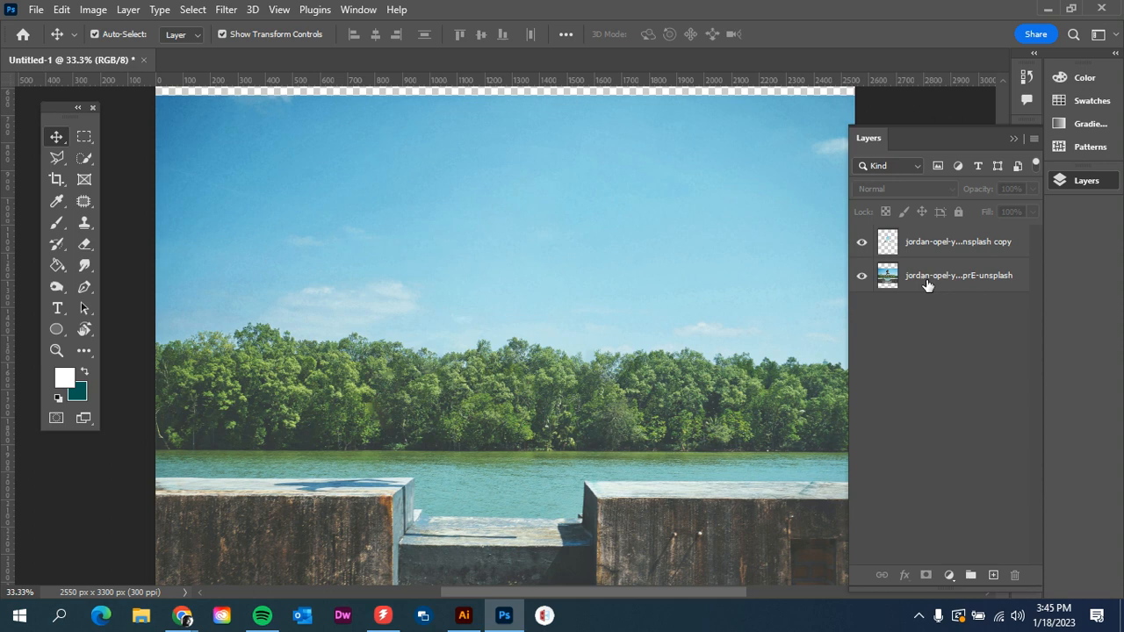
- Hide the filled copy layer and select the original photo layer
click(860, 245)
click(860, 245)
click(859, 247)
click(860, 247)
click(860, 247)
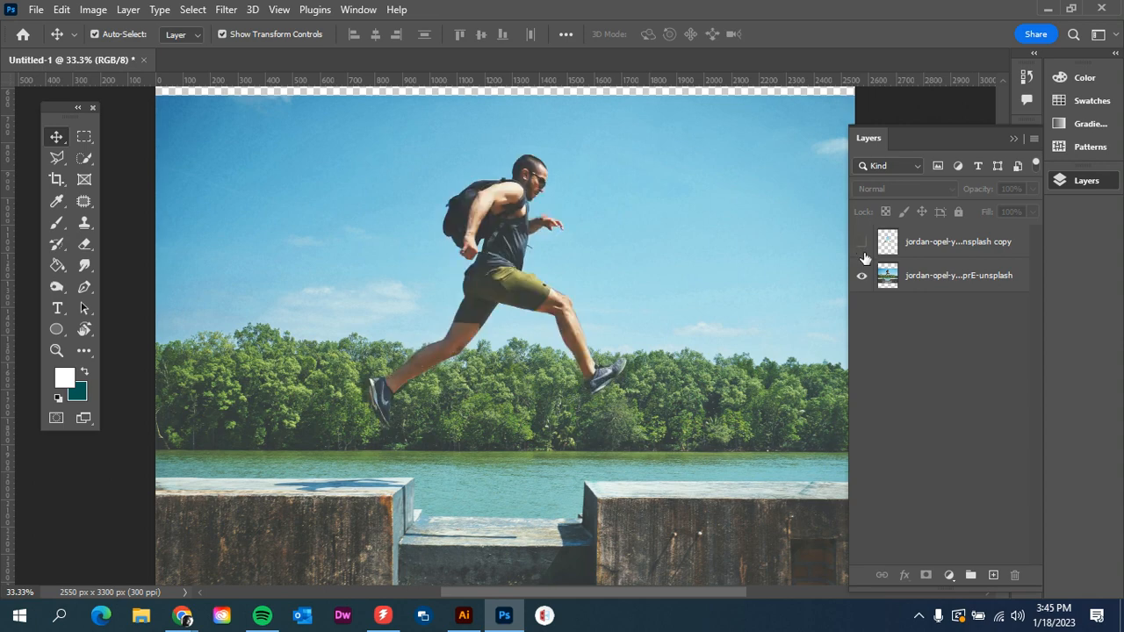
click(862, 279)
click(862, 242)
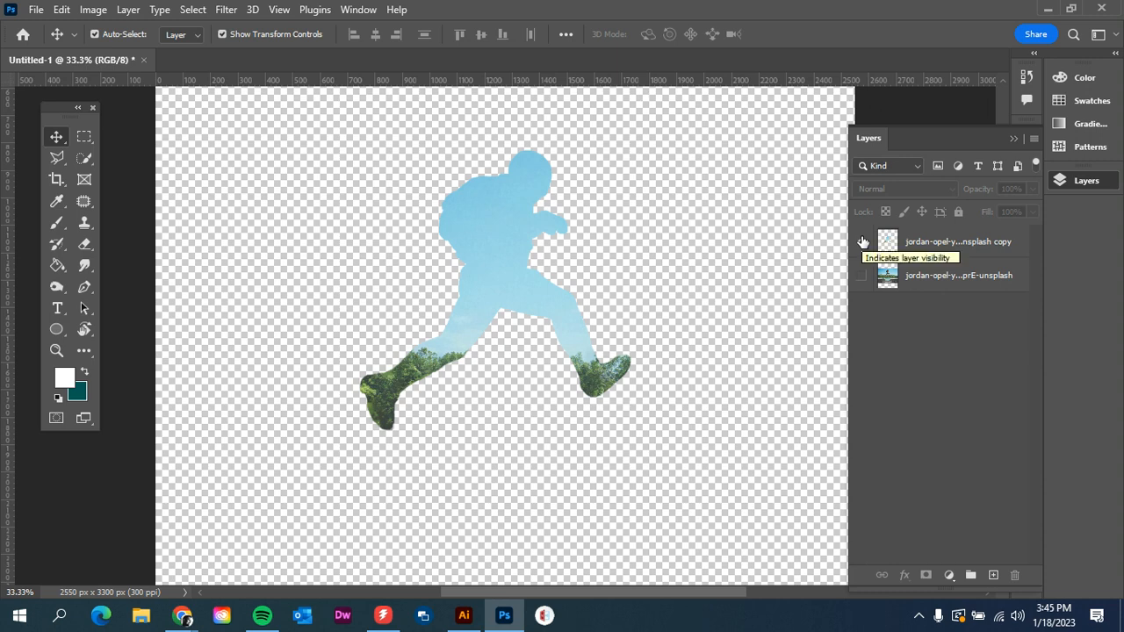
click(863, 243)
click(863, 278)
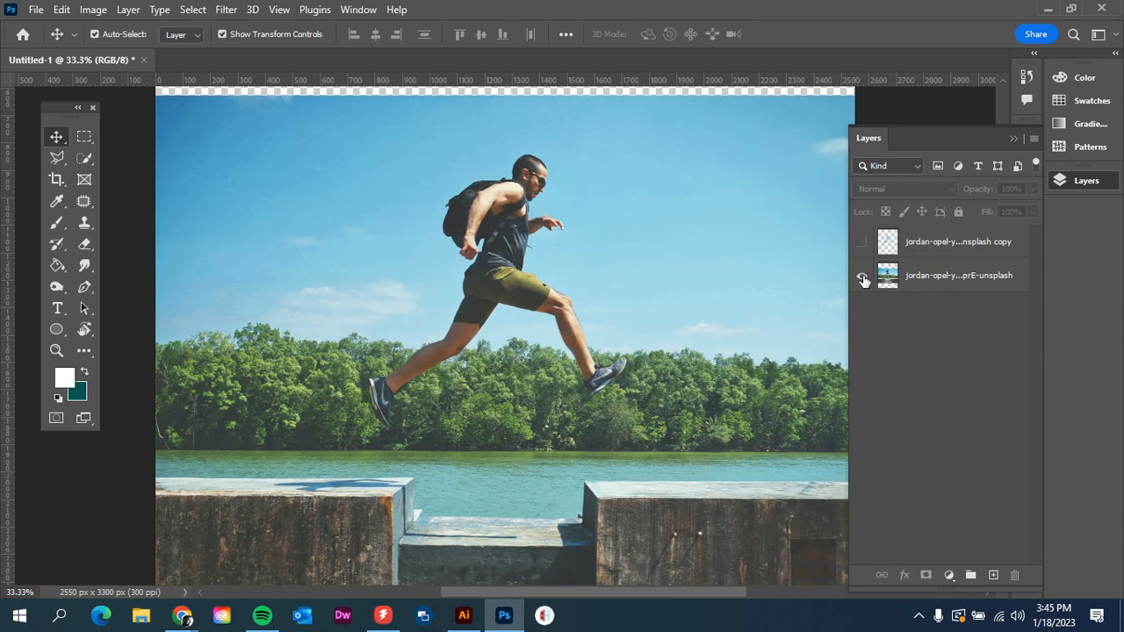
click(936, 279)
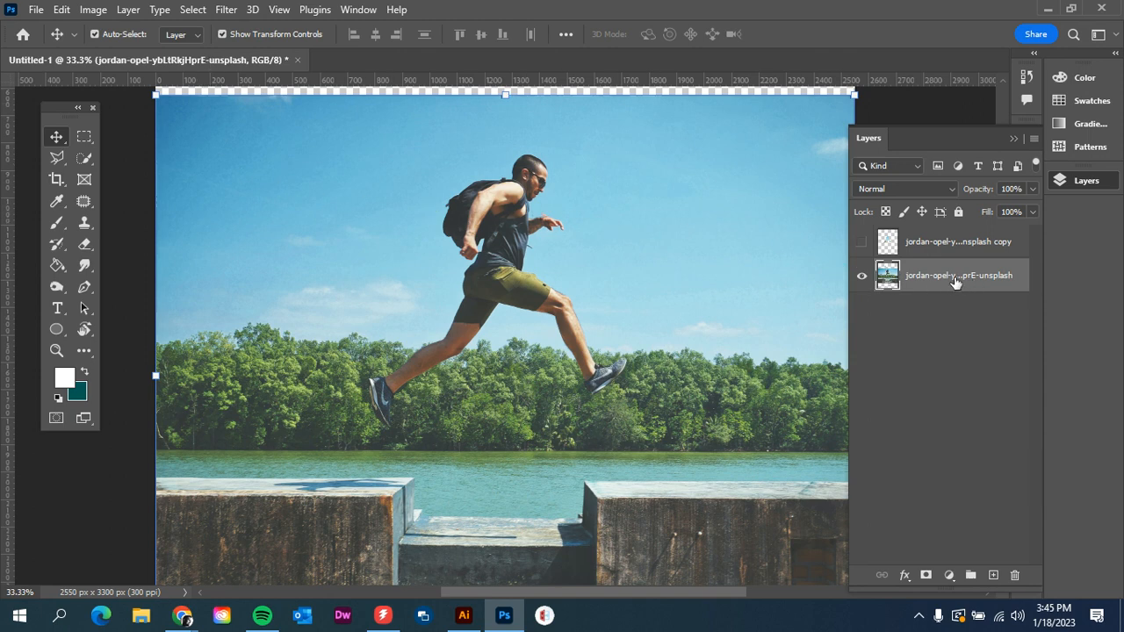
- Select the subject on the original photo and copy the man onto a new layer
click(195, 10)
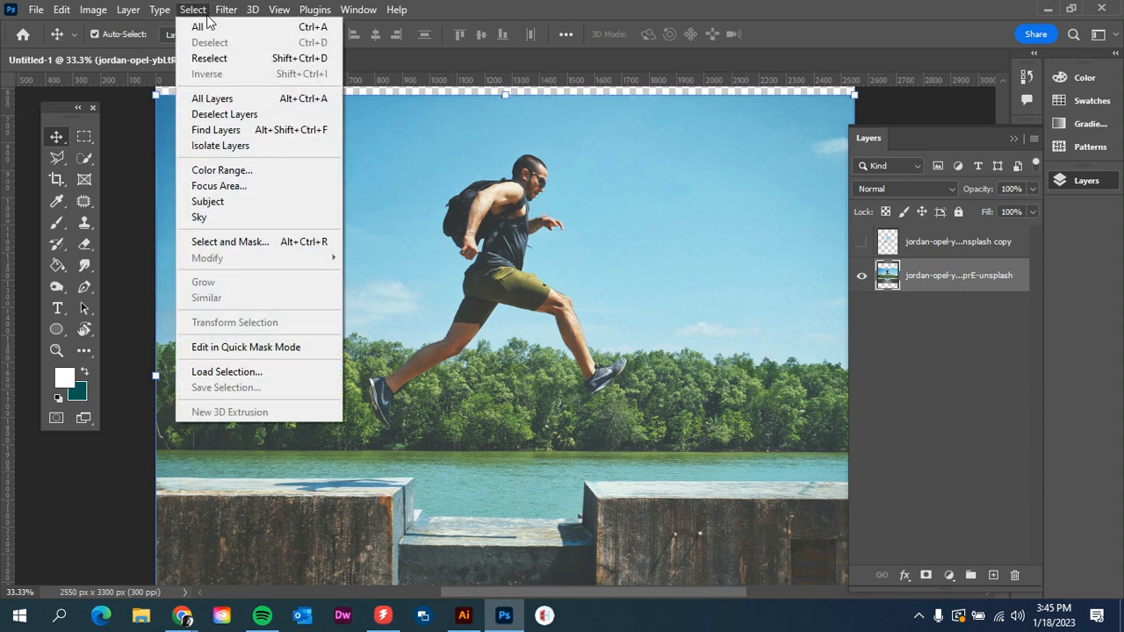
click(220, 196)
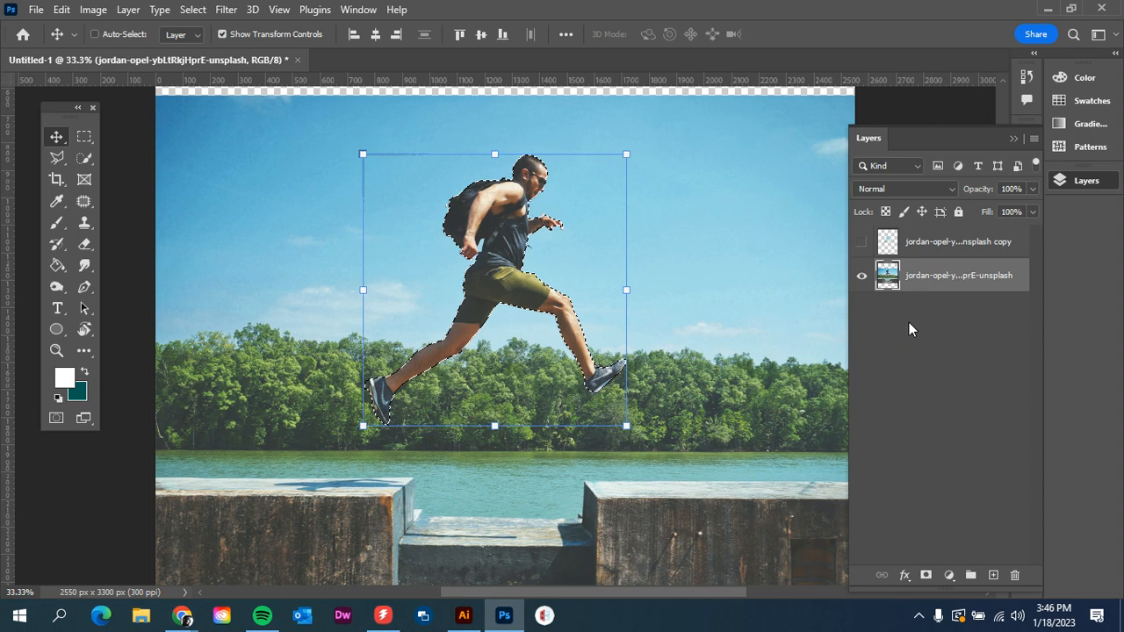
key(ctrl+j)
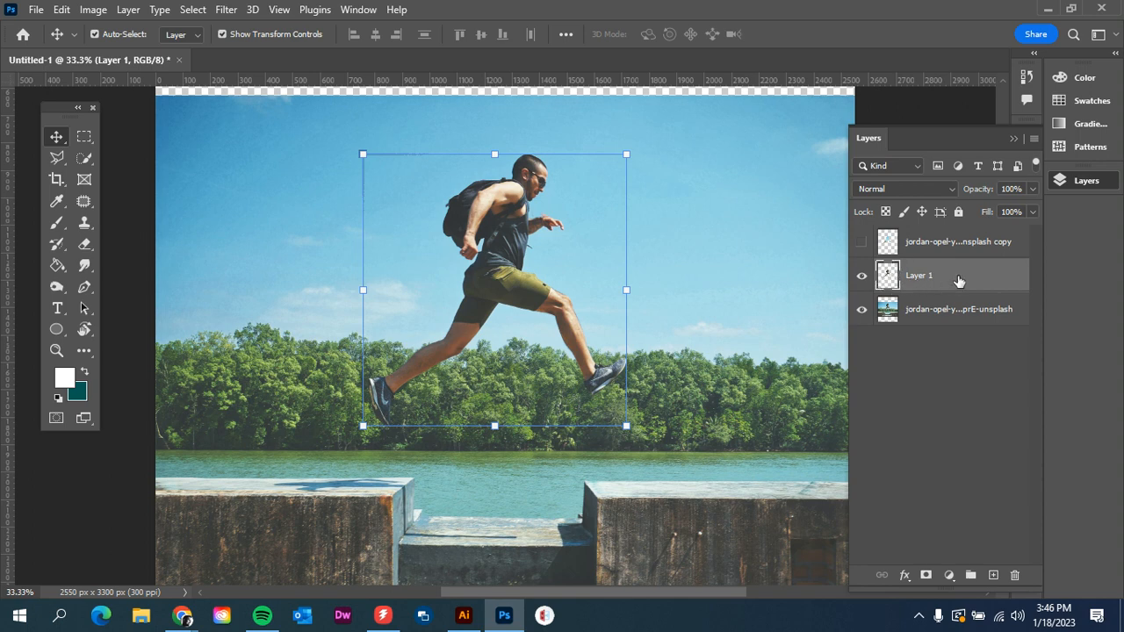
- Show the filled layer, move Layer 1 to the top of the stack, and shift the man to the right
click(862, 242)
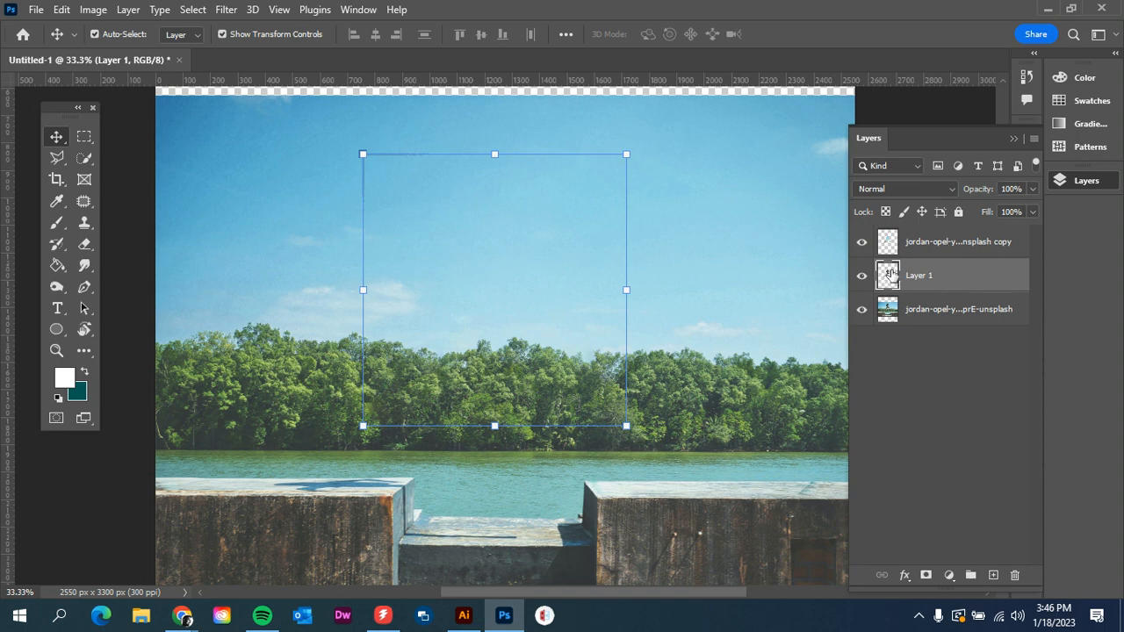
drag(955, 282, 949, 241)
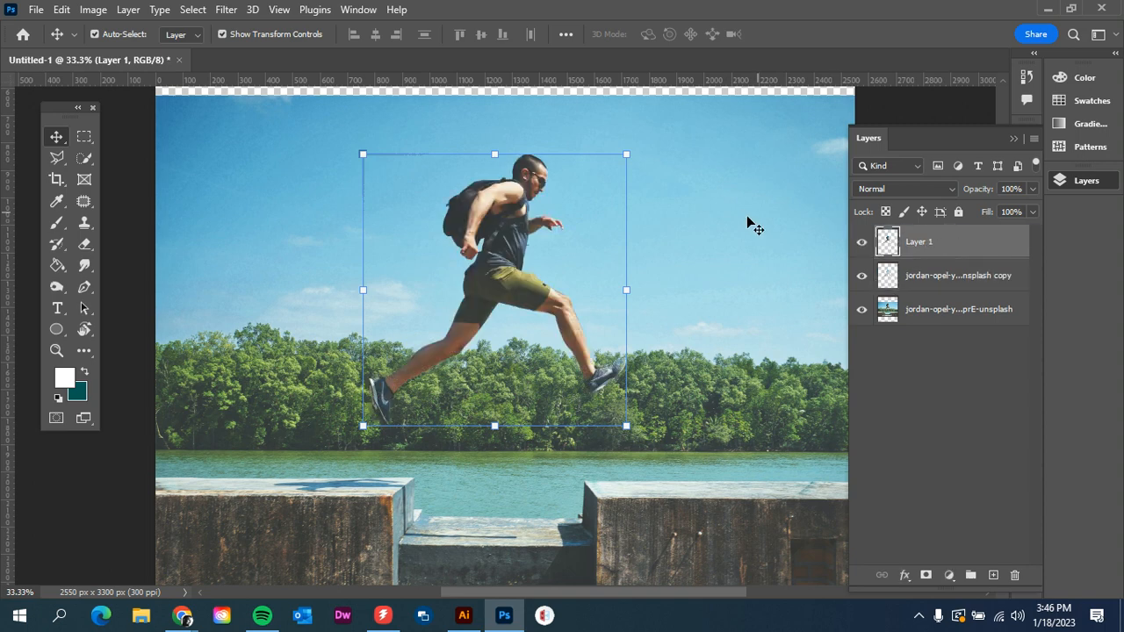
drag(526, 268, 723, 314)
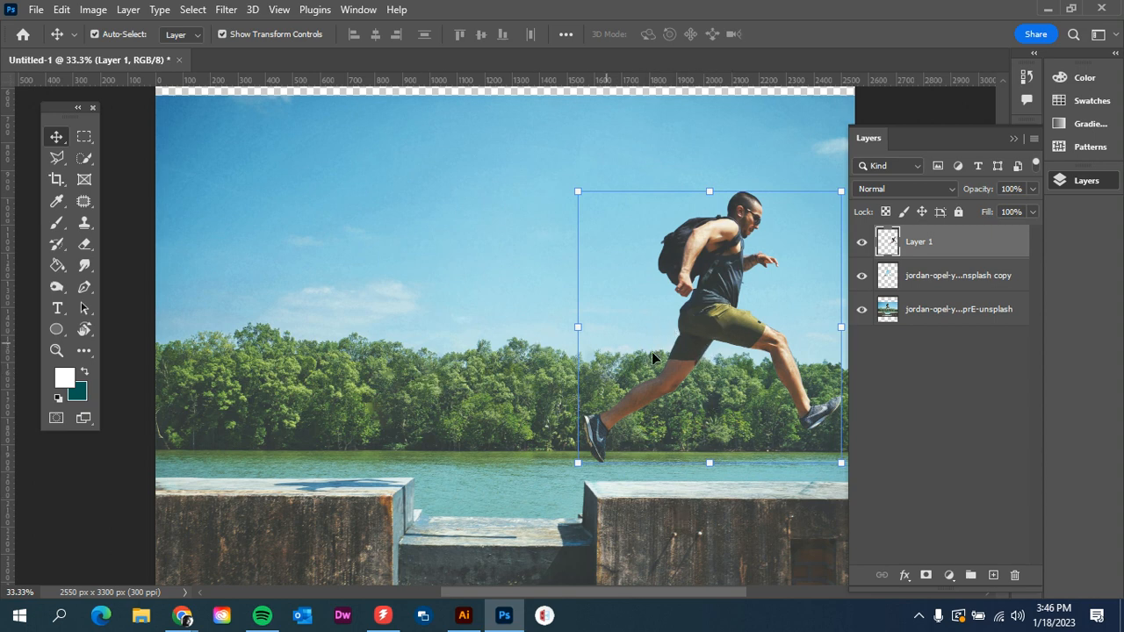
click(773, 514)
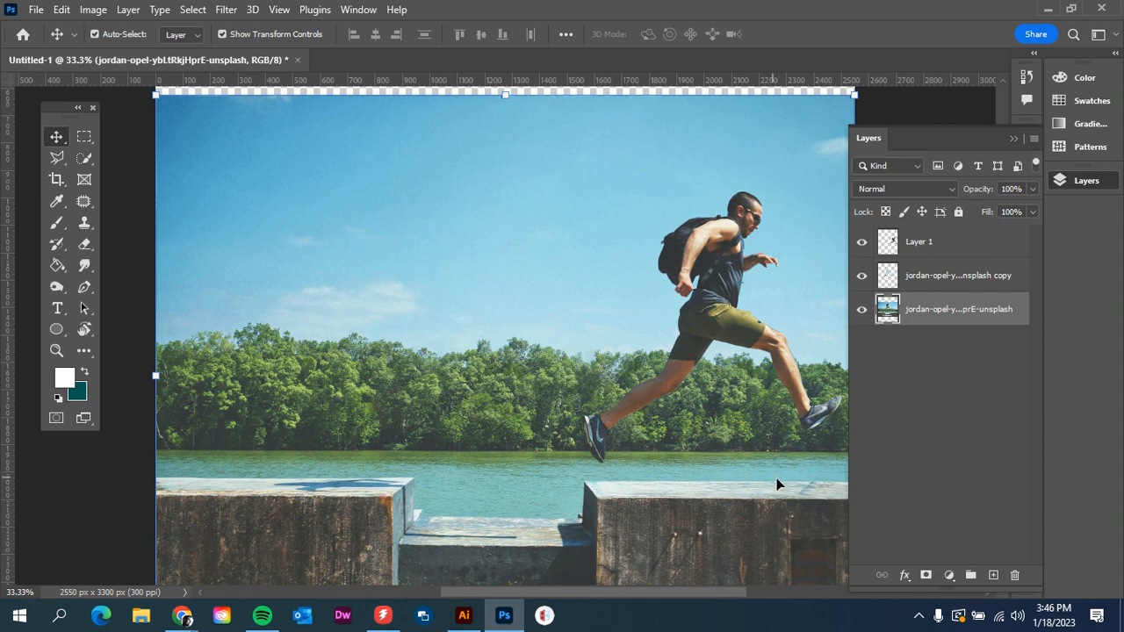
- Save the document to Creative Cloud as "Content Aware Fill"
click(36, 11)
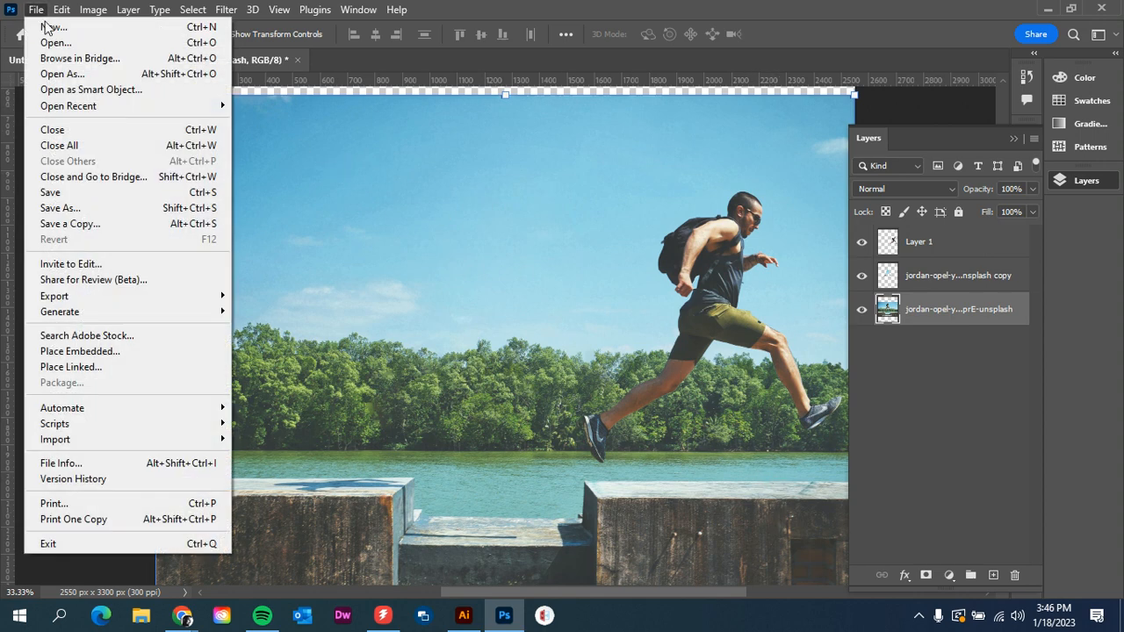
click(95, 207)
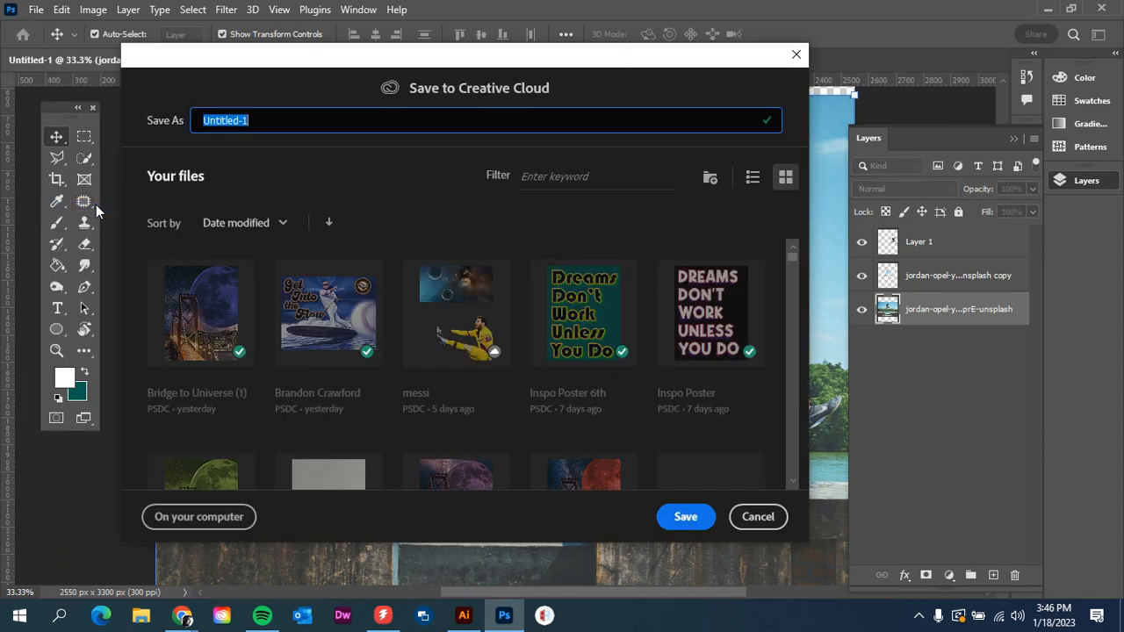
text(Cont)
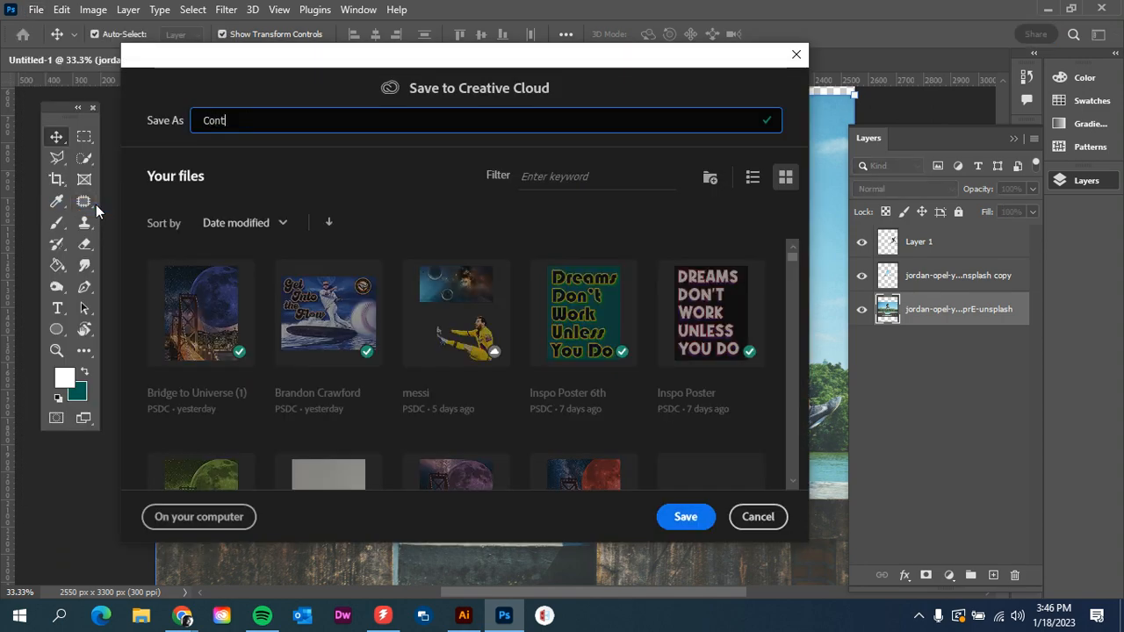
text(ent Aware Fill)
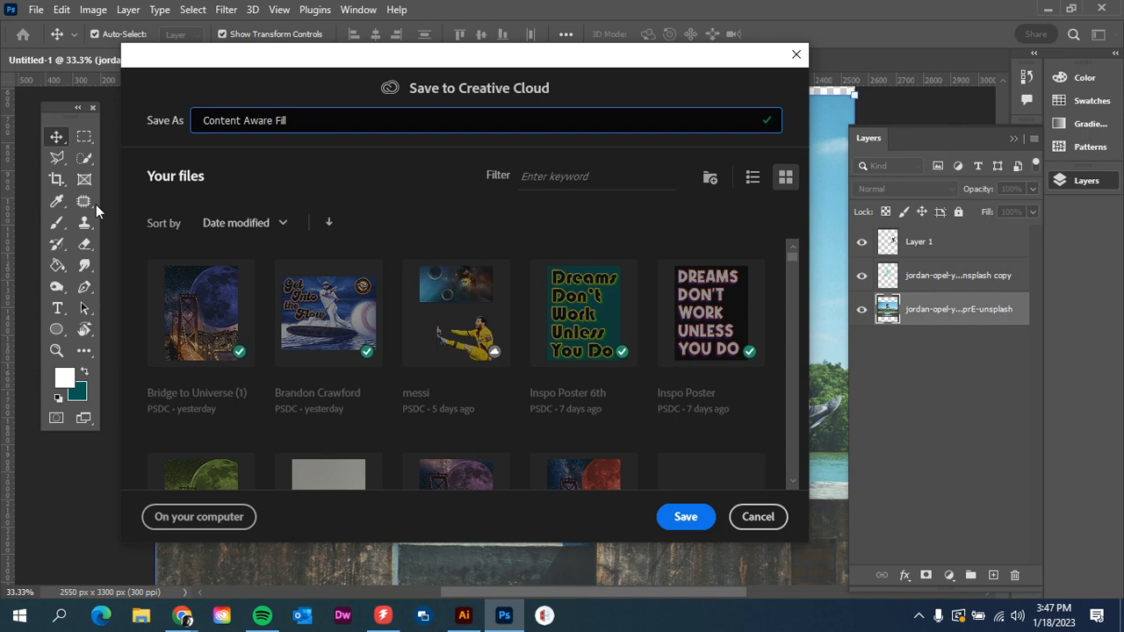
click(685, 518)
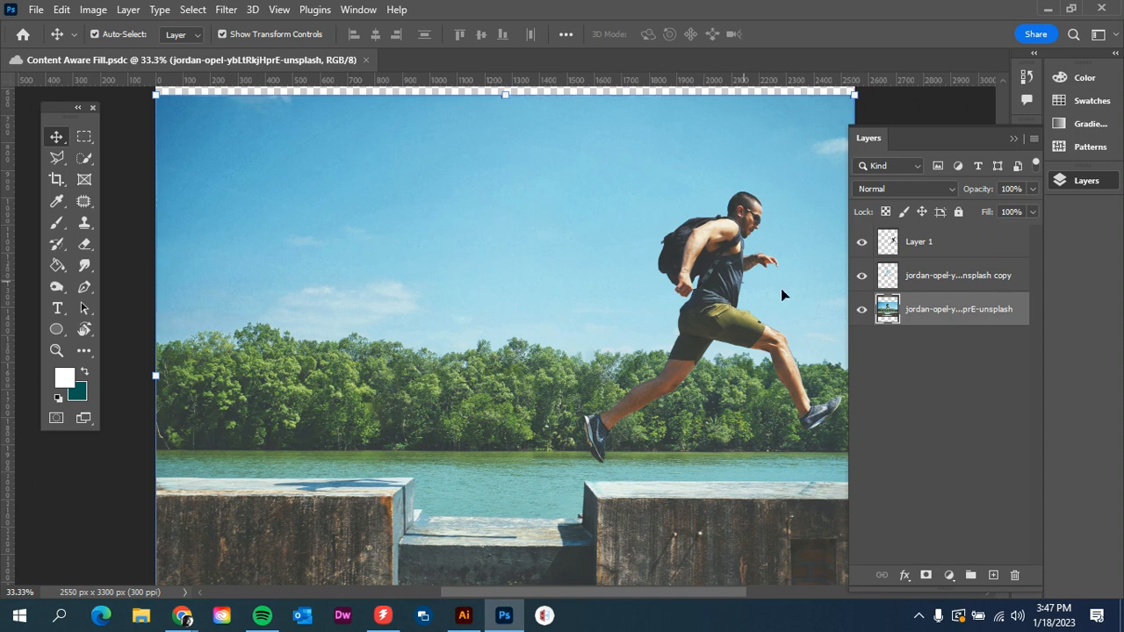
- Nudge the copied man slightly lower and toggle the filled layer off and on to compare
click(953, 254)
mouse_move(729, 323)
mouse_down()
mouse_move(352, 328)
mouse_move(283, 346)
mouse_move(286, 334)
mouse_move(264, 332)
mouse_move(217, 372)
mouse_move(567, 307)
mouse_move(745, 324)
mouse_move(725, 335)
mouse_up()
click(863, 277)
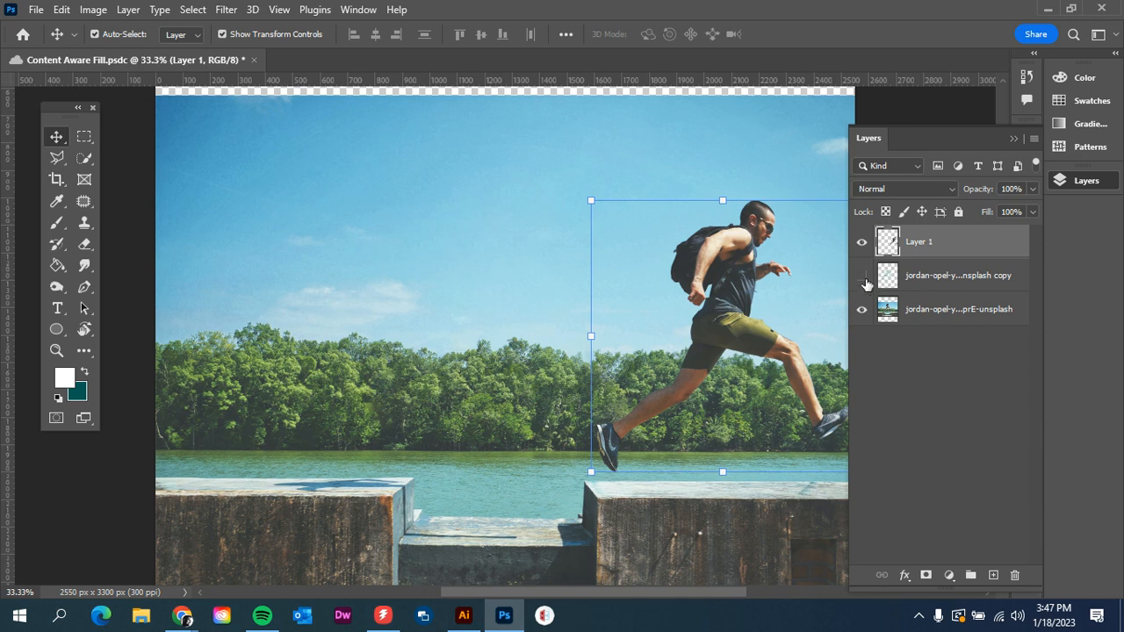
click(865, 279)
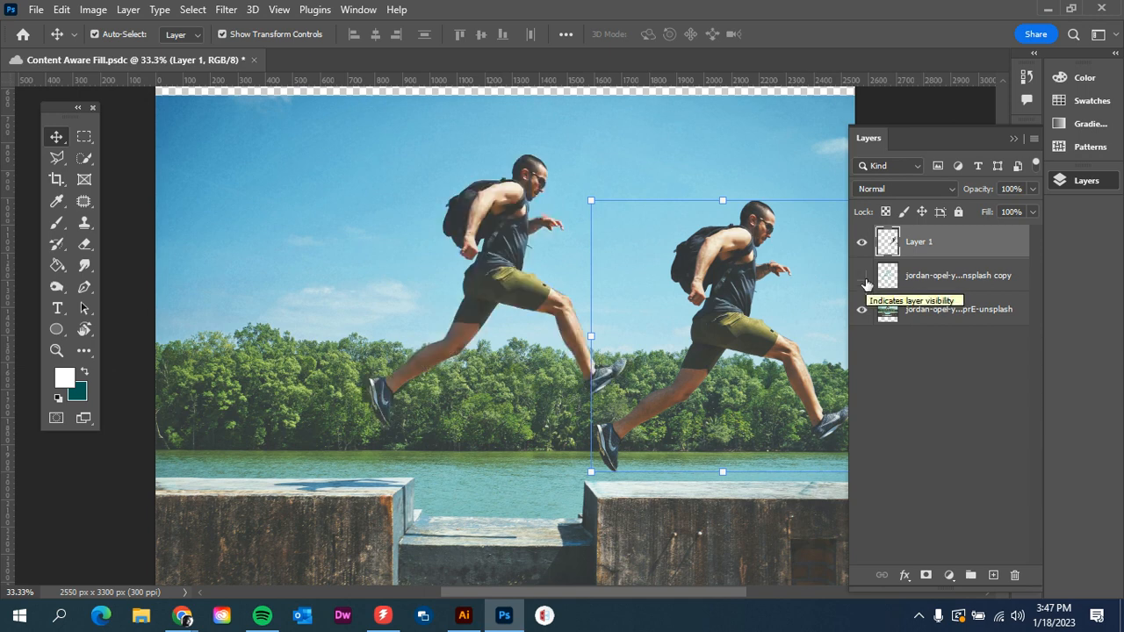
click(865, 282)
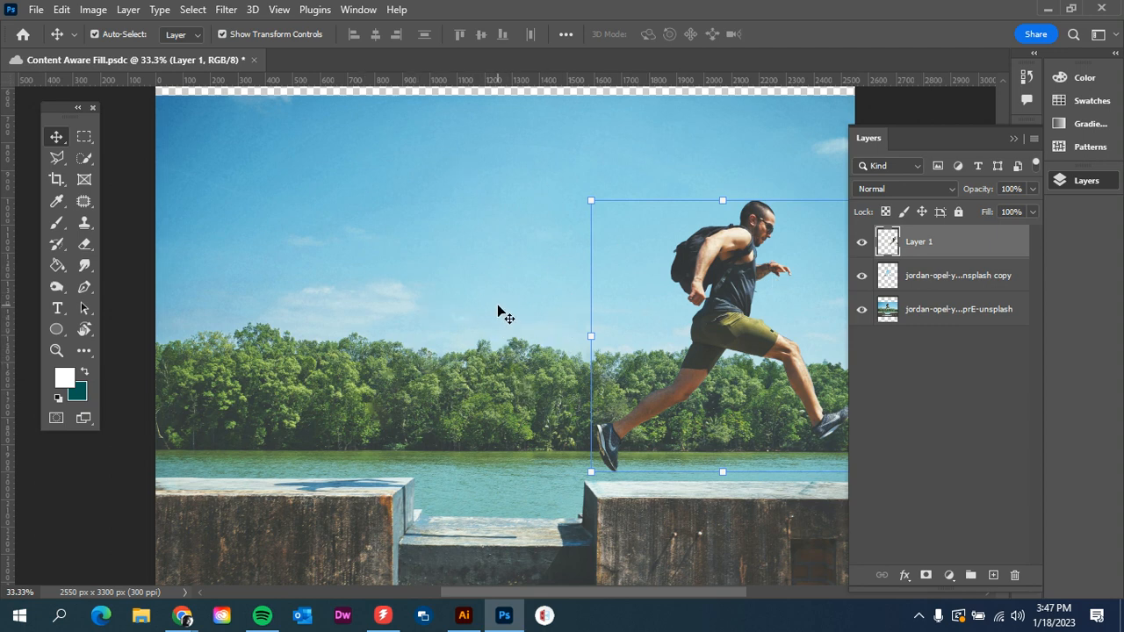
click(123, 143)
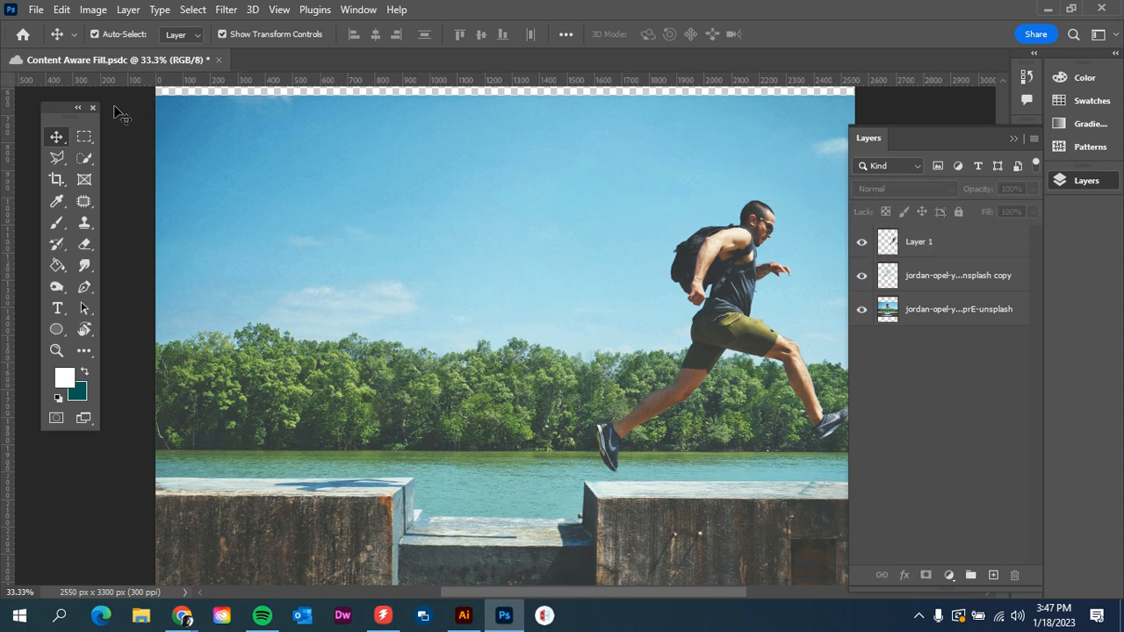
mouse_move(182, 614)
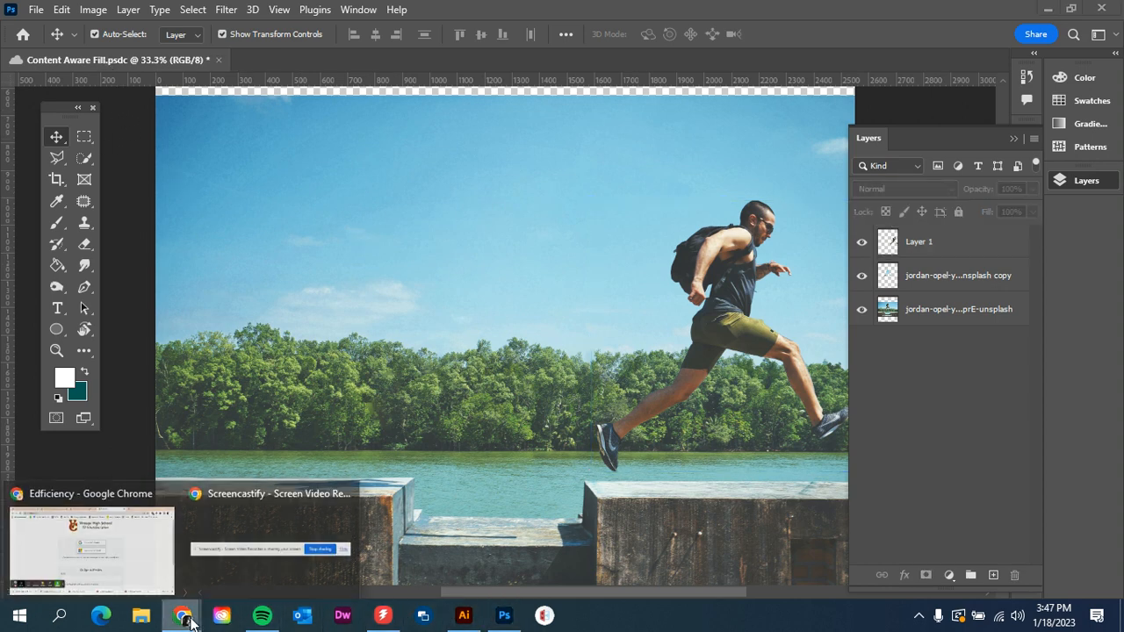